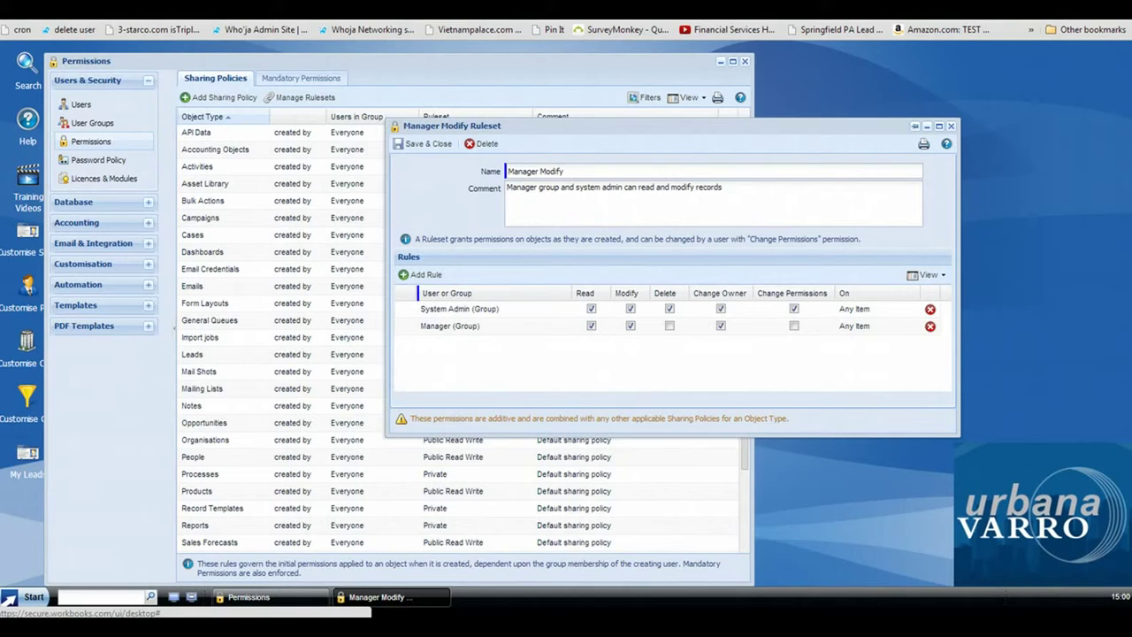
Save and close the Manager Modify ruleset
left_click(423, 143)
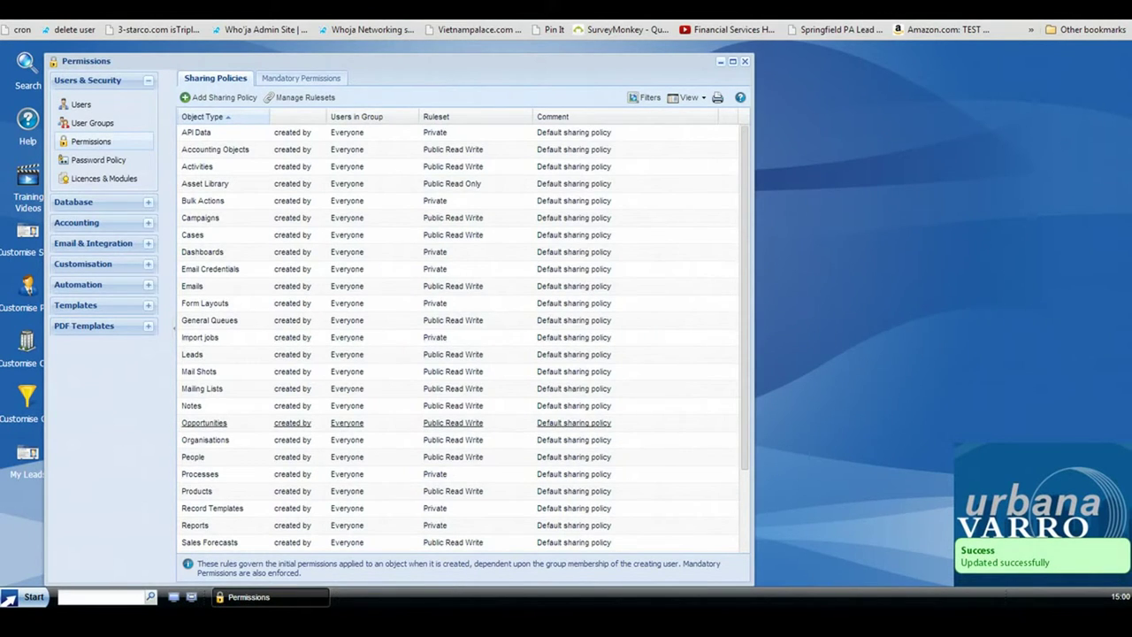
Open the Leads sharing policy and set it to apply to records created by System Admin
left_click(192, 354)
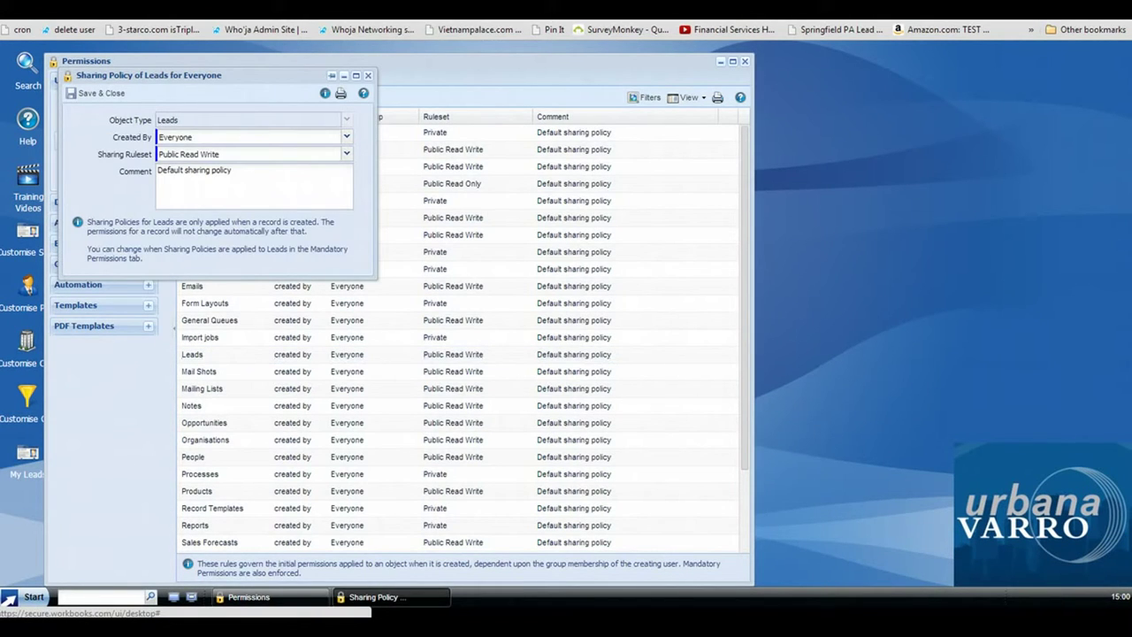
left_click(175, 137)
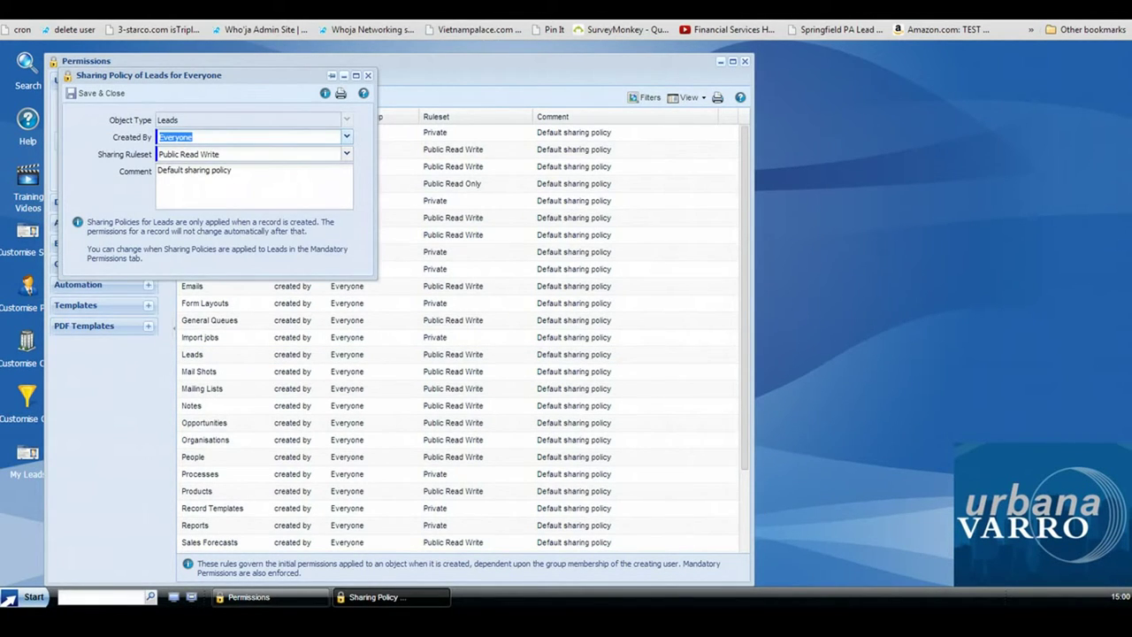
left_click(347, 136)
key("Up")
key("Return")
Set the Leads policy's sharing ruleset to Manager Modify and save the policy
key("Tab")
key("Down")
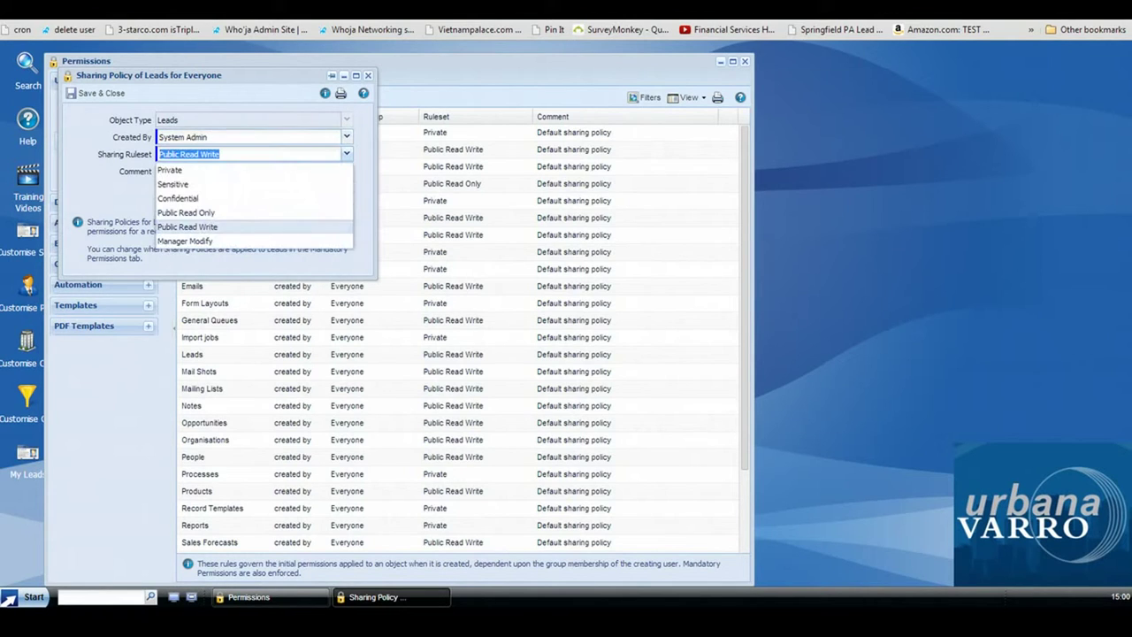
key("Down")
key("Down")
key("Down")
key("Down")
key("Down")
key("Down")
key("Down")
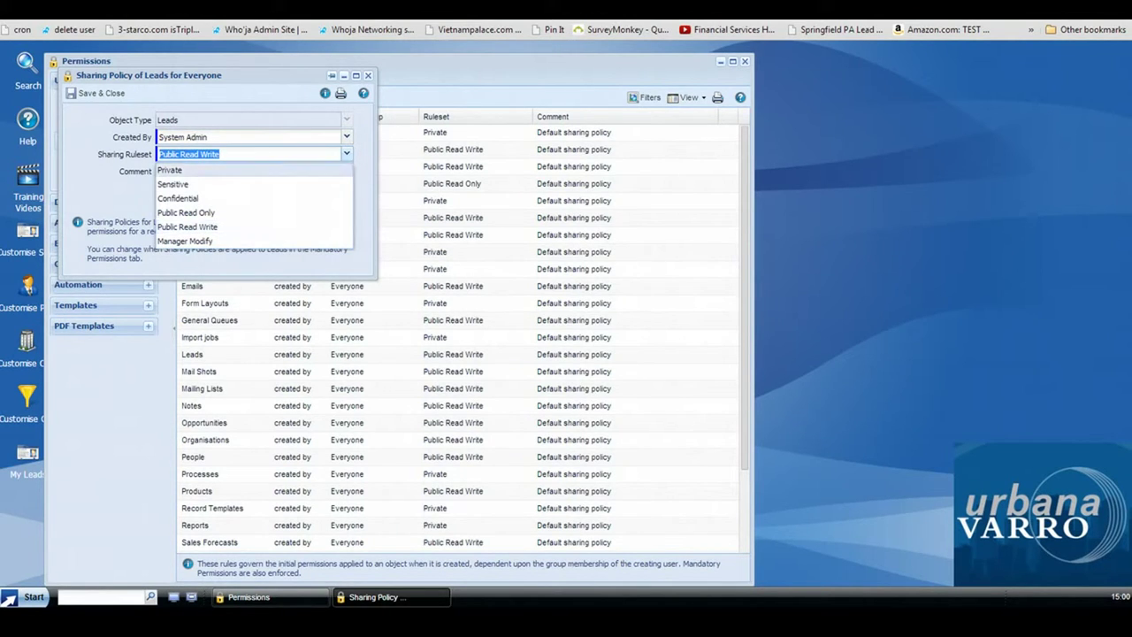
key("Return")
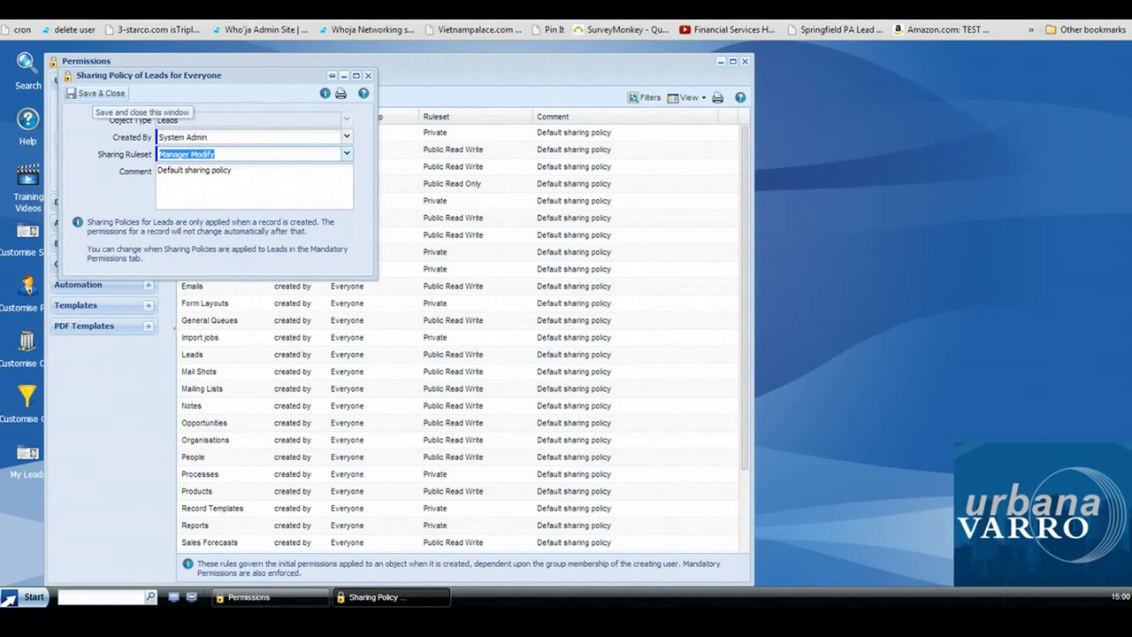
left_click(97, 93)
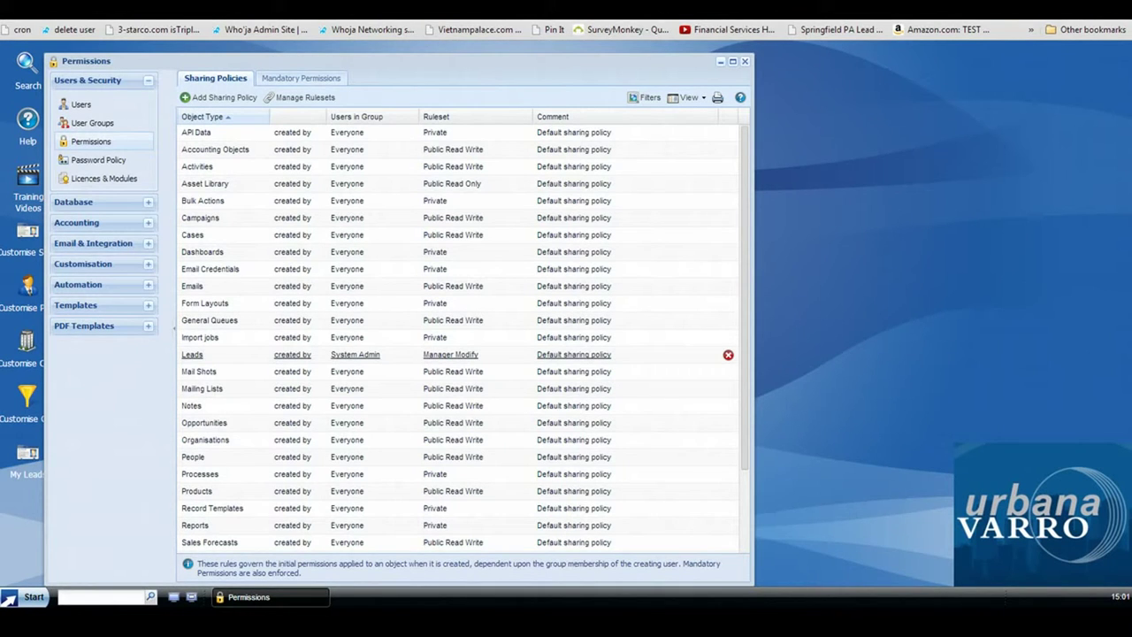
left_click(192, 354)
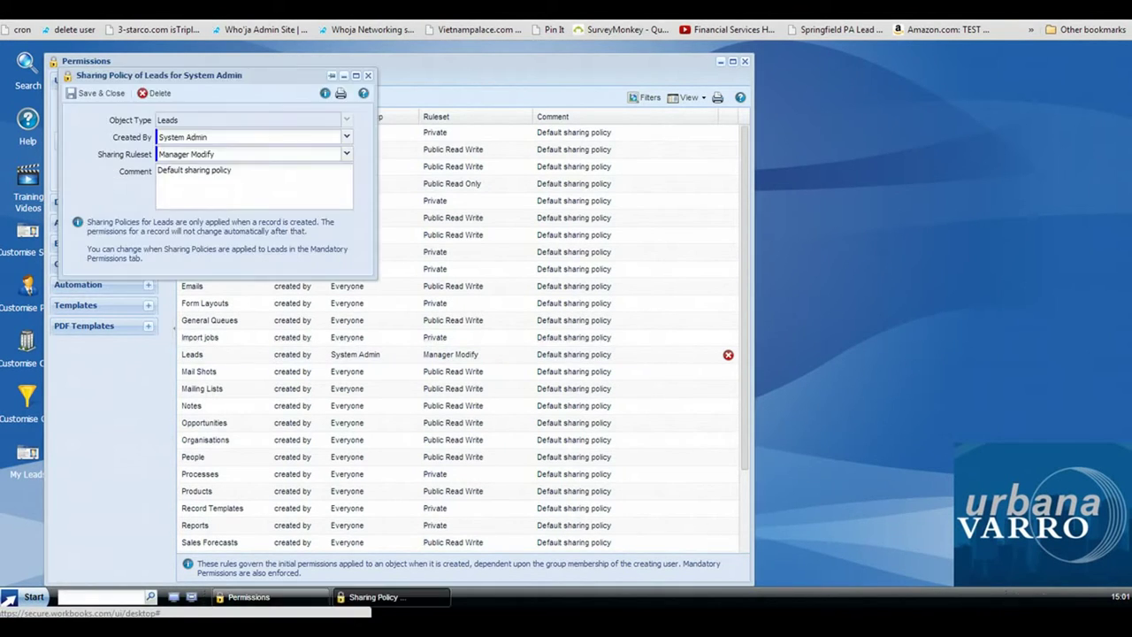
left_click(183, 137)
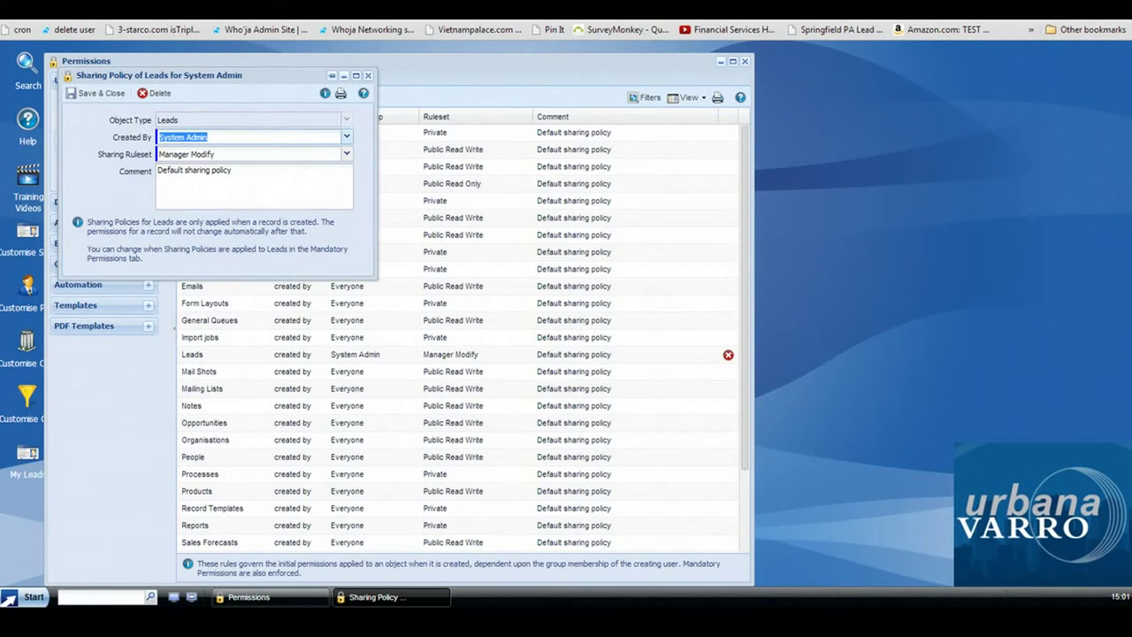
key("Escape")
Open the Manager Modify ruleset for editing and add a rule for the Everyone group
left_click(300, 97)
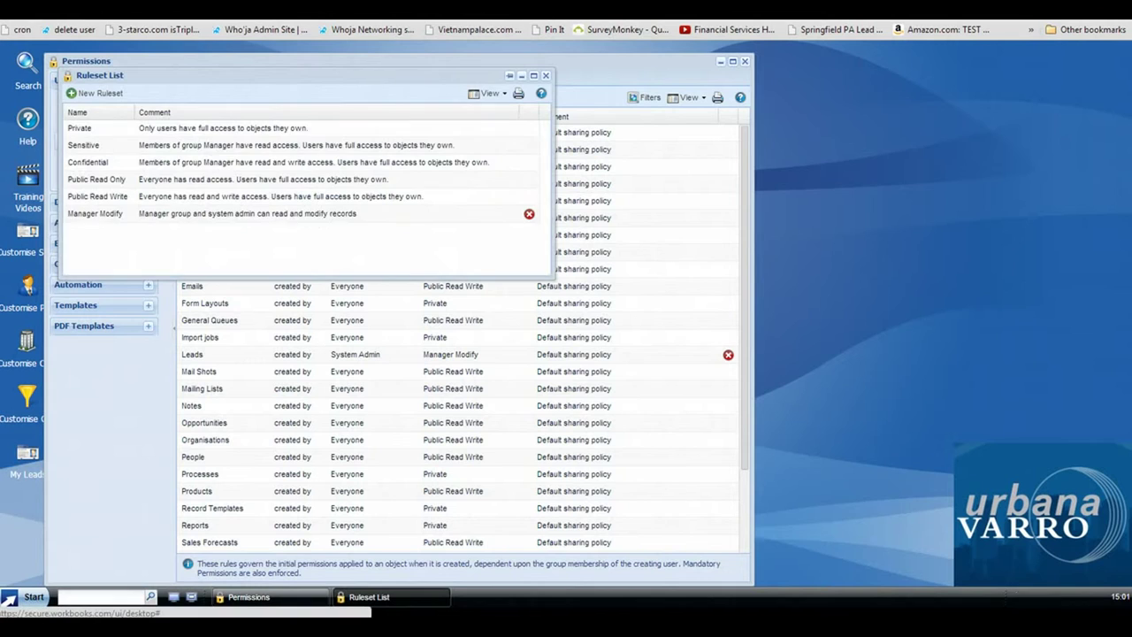
left_click(95, 213)
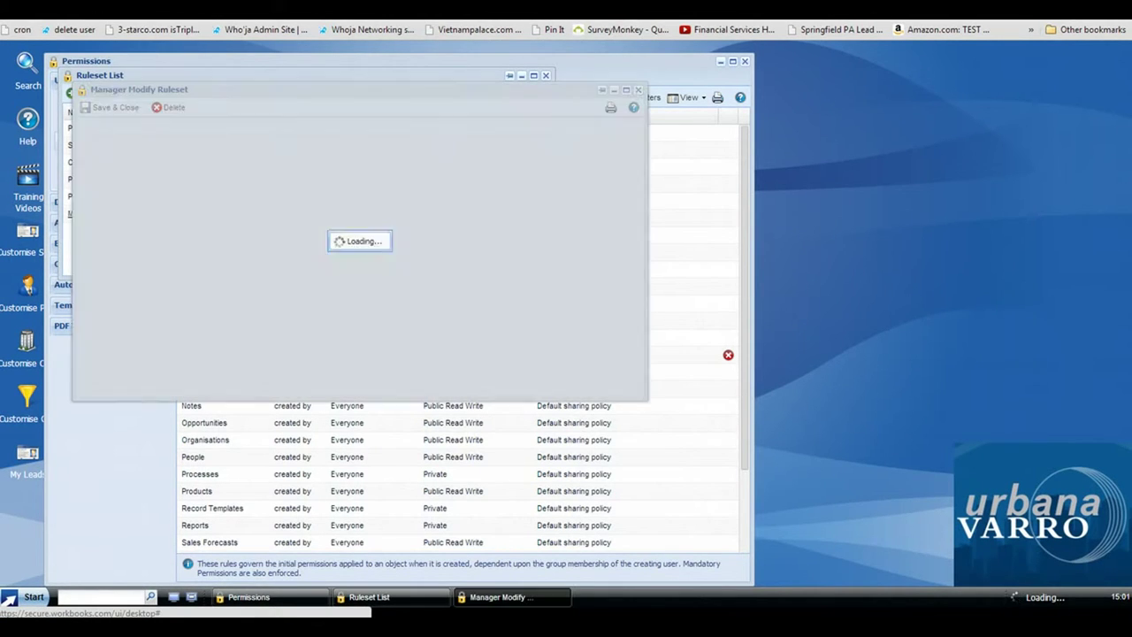
left_click(112, 238)
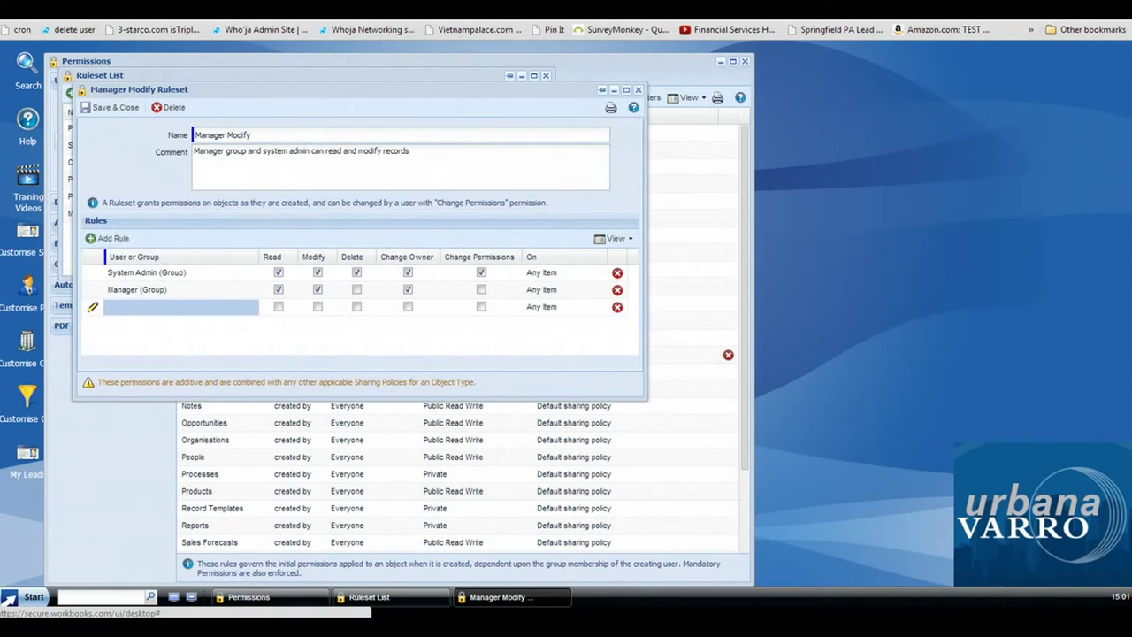
left_click(251, 306)
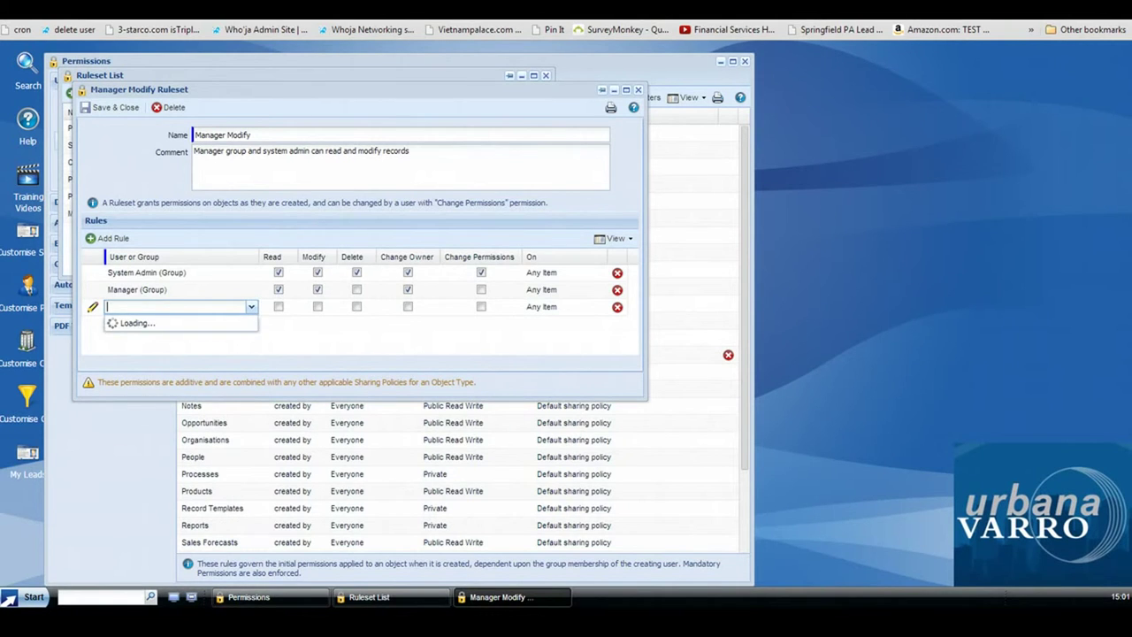
key("Down")
key("Down")
key("Down")
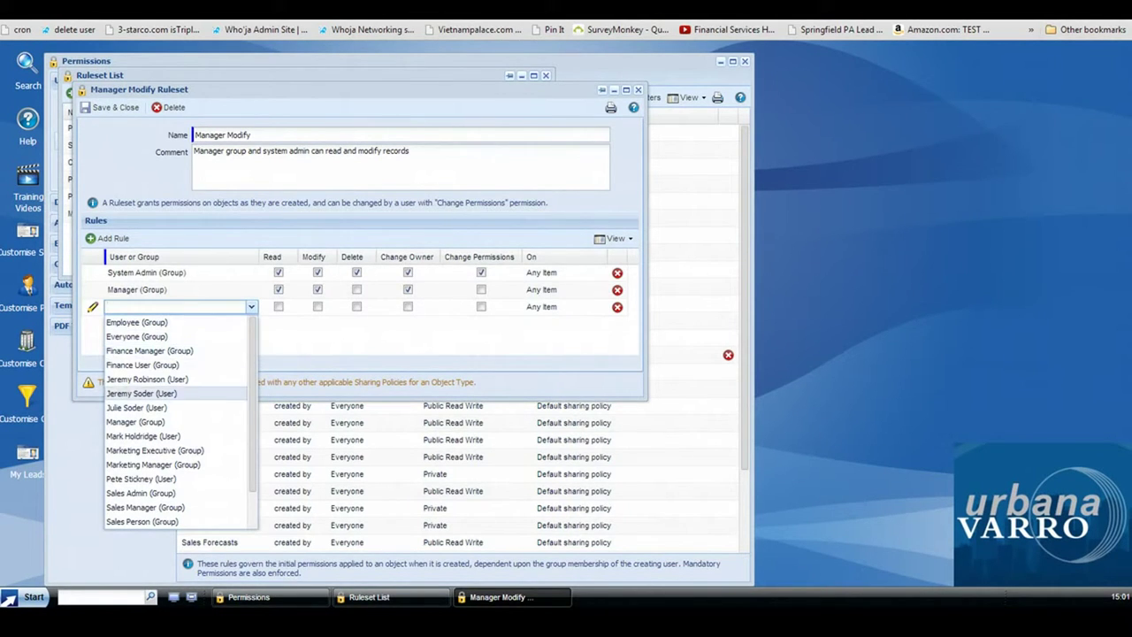
key("Up")
key("Up")
key("Up")
key("Up")
key("Return")
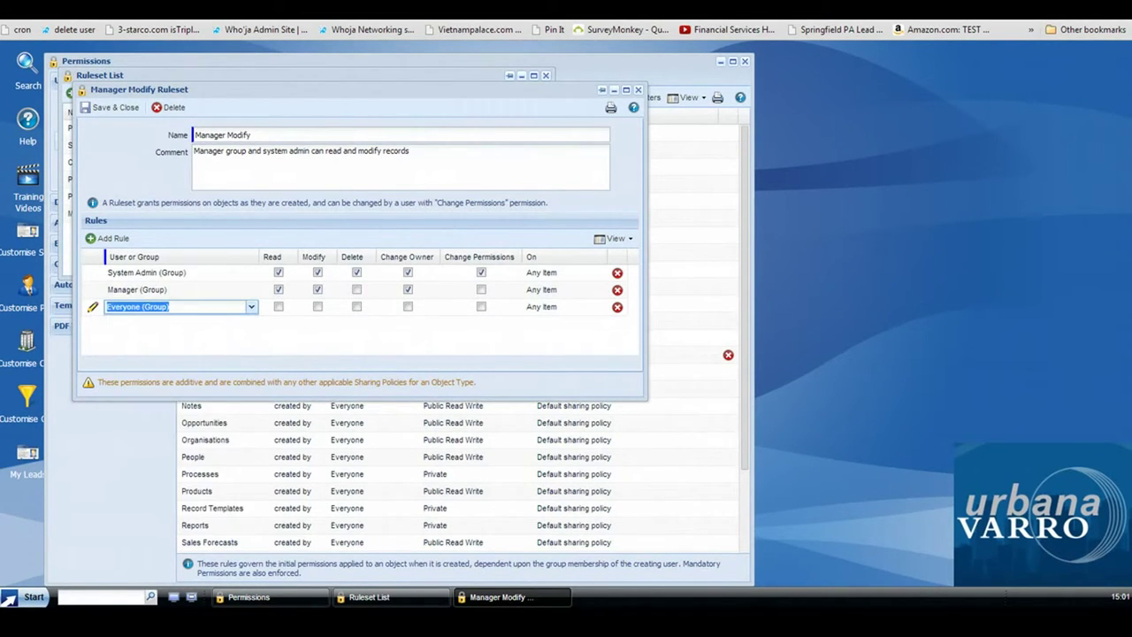
Grant the Everyone group Read and Modify permissions, limited to items they own
left_click(279, 306)
left_click(318, 306)
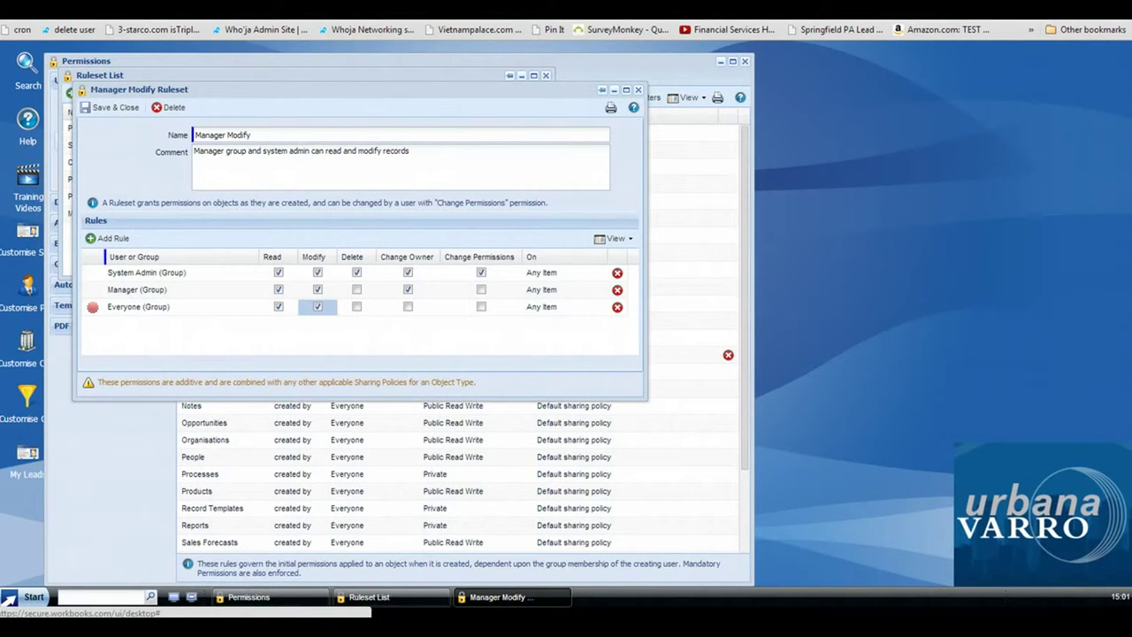
left_click(557, 306)
left_click(600, 306)
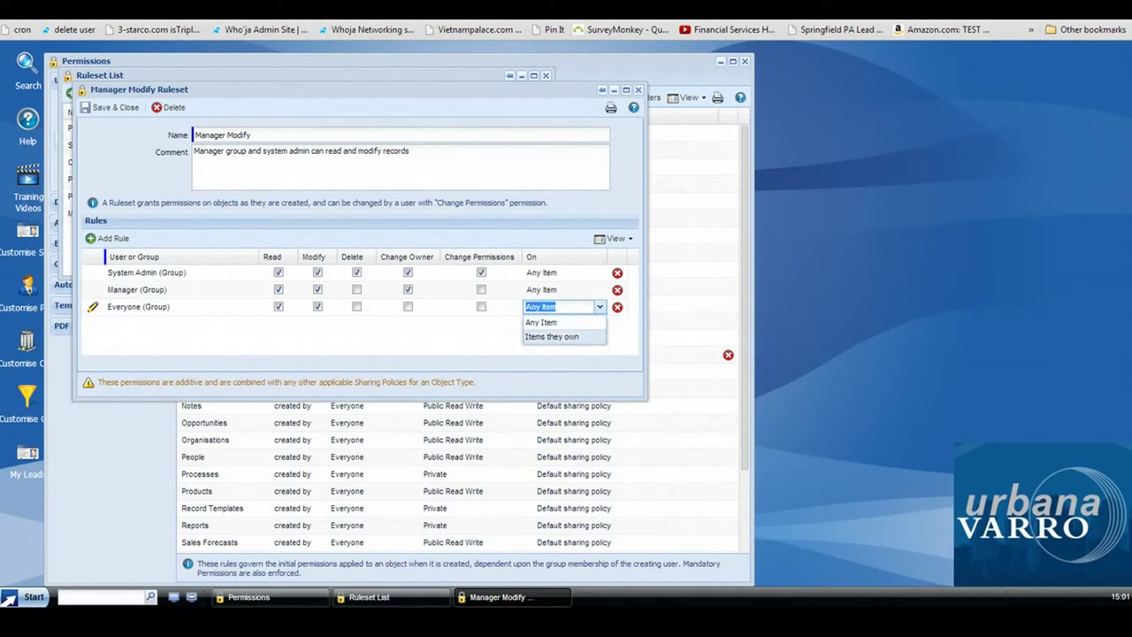
left_click(551, 336)
key("Return")
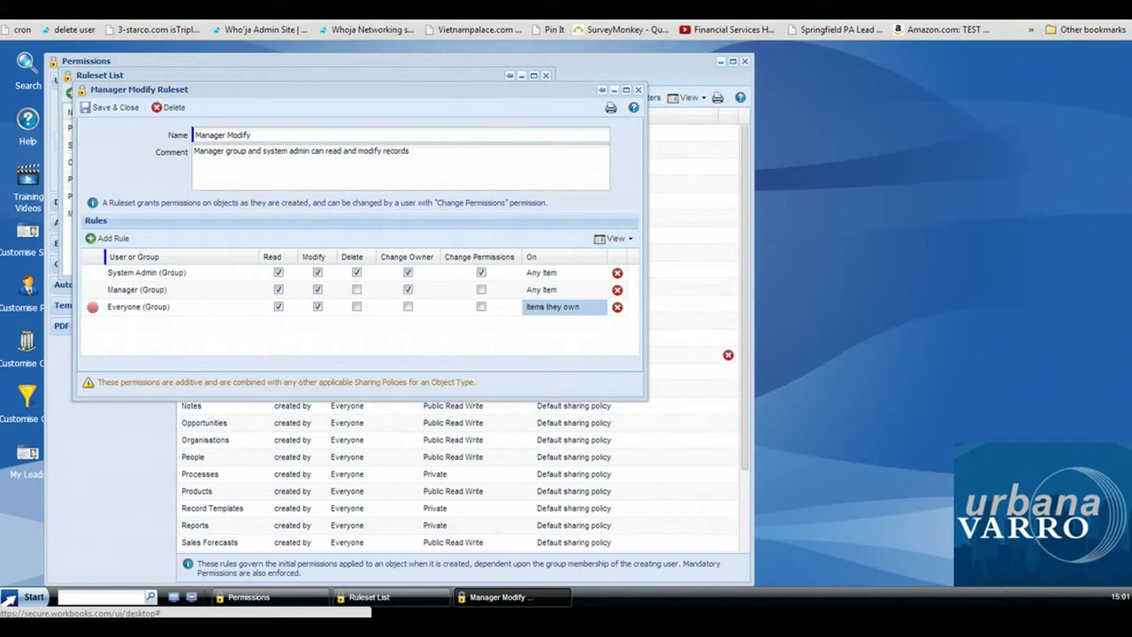
Also grant Everyone the Change Owner, Delete and Change Permissions rights, then save the ruleset and close the ruleset list
left_click(407, 307)
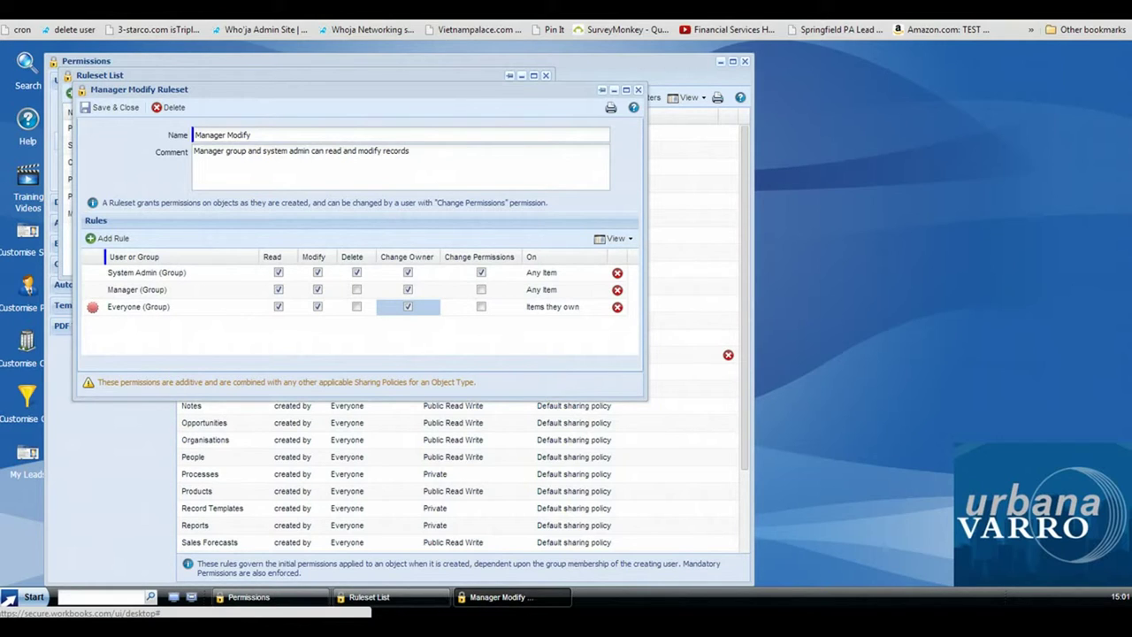
left_click(356, 306)
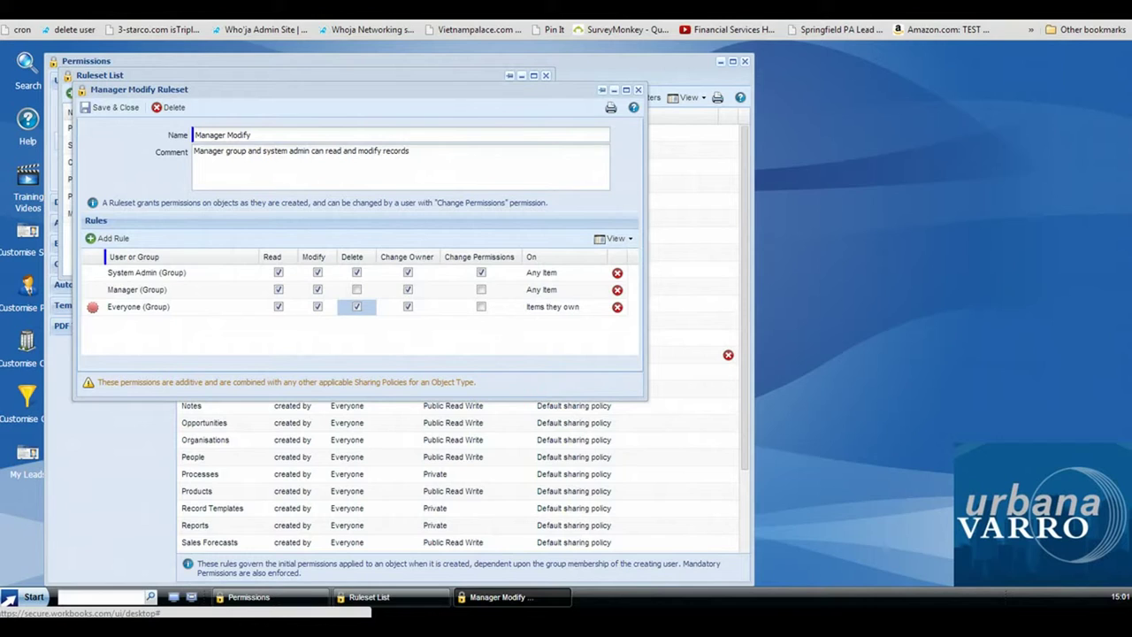
left_click(481, 306)
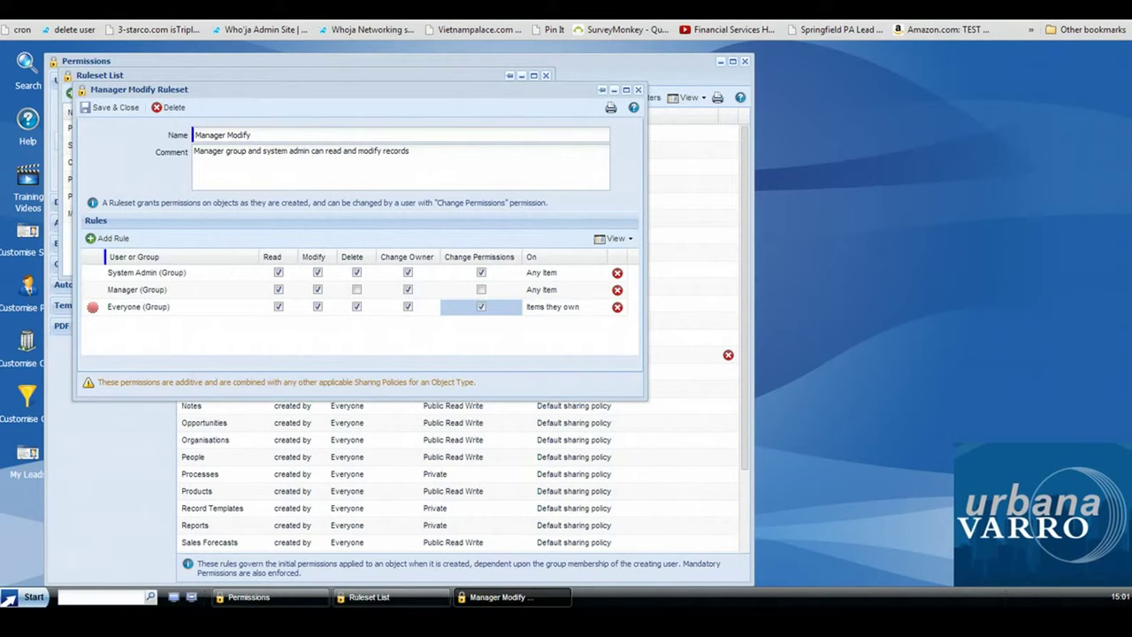
left_click(111, 107)
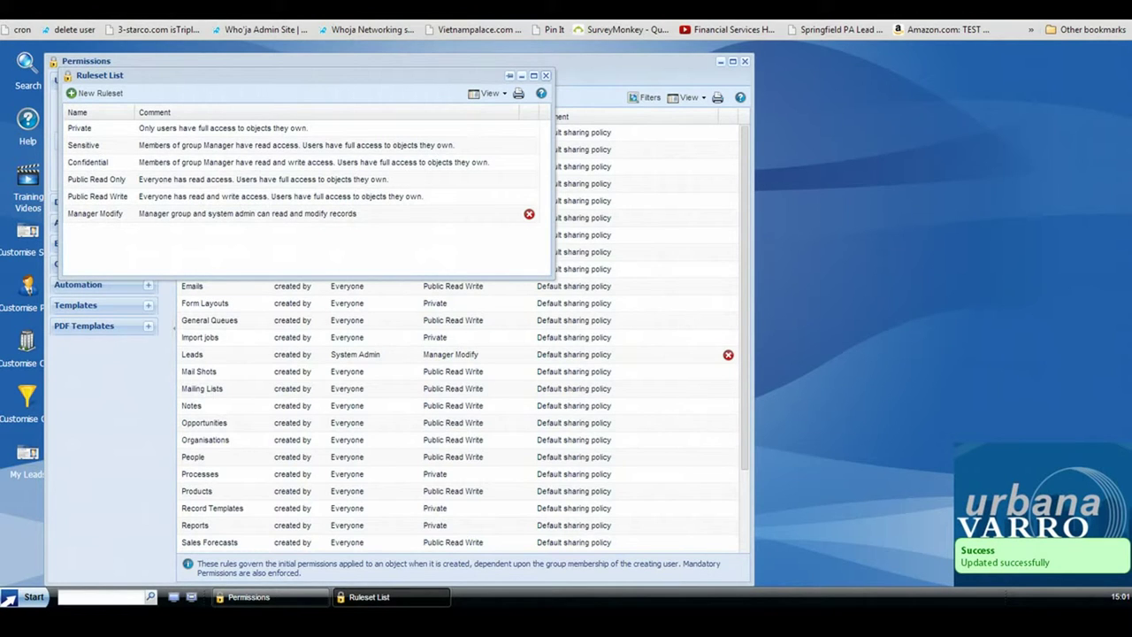
left_click(546, 75)
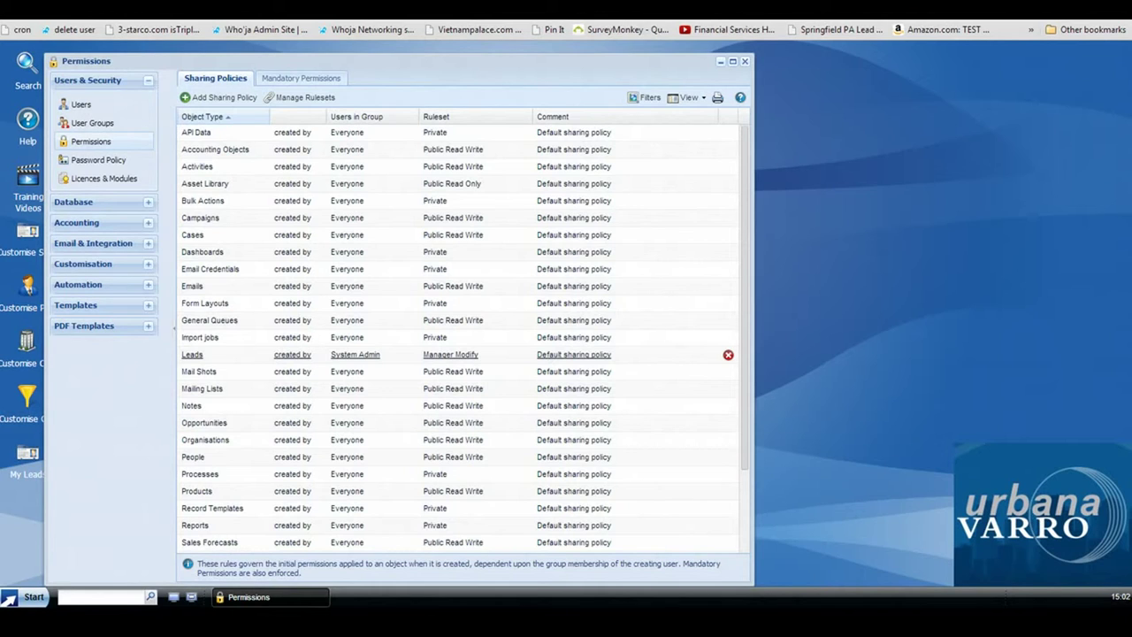
Change the Leads sharing policy to cover records created by Everyone and save it
left_click(354, 354)
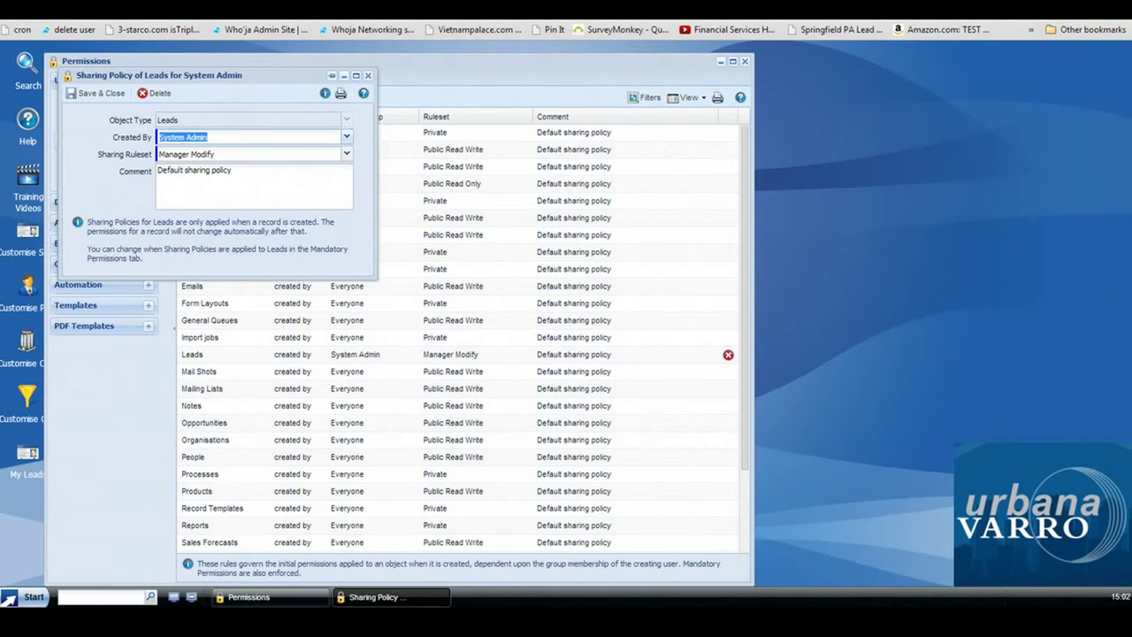
left_click(346, 136)
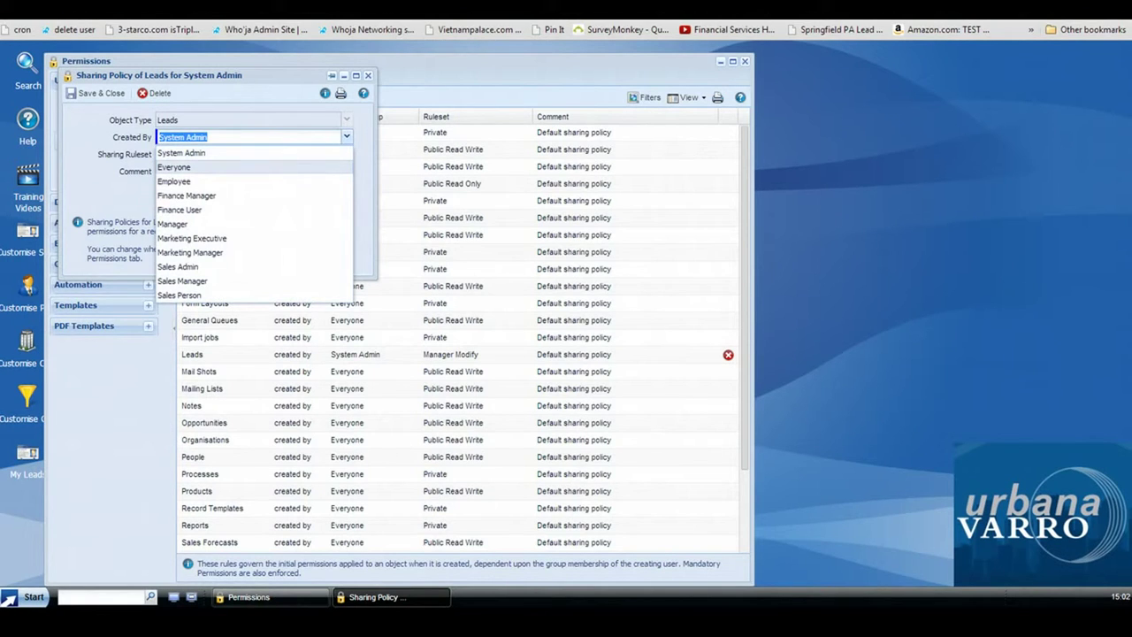
left_click(174, 167)
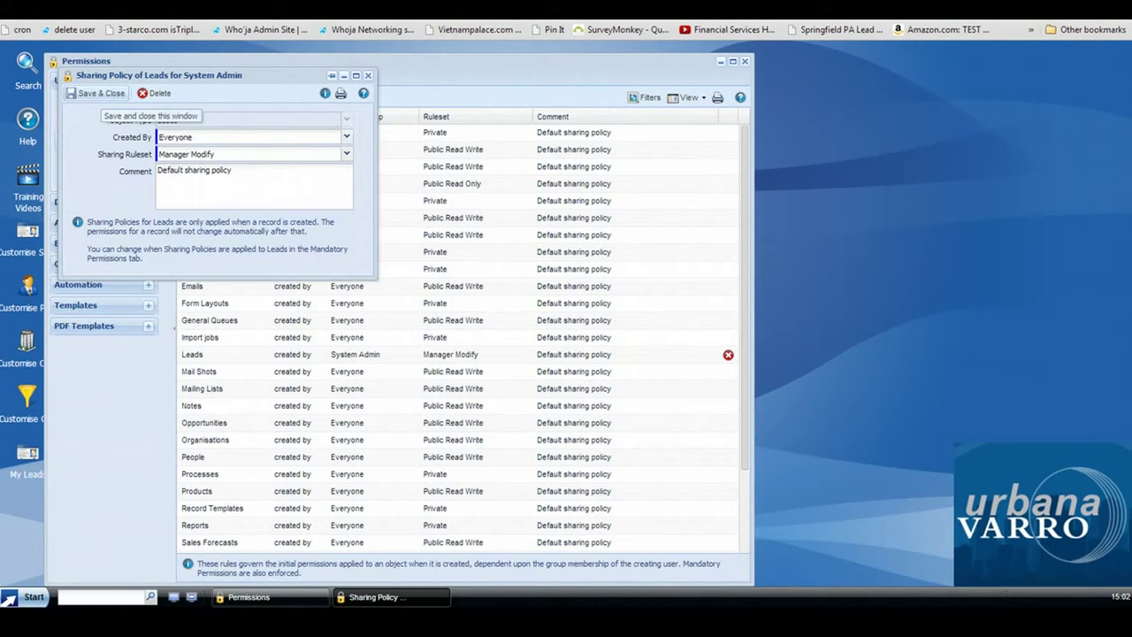
left_click(95, 93)
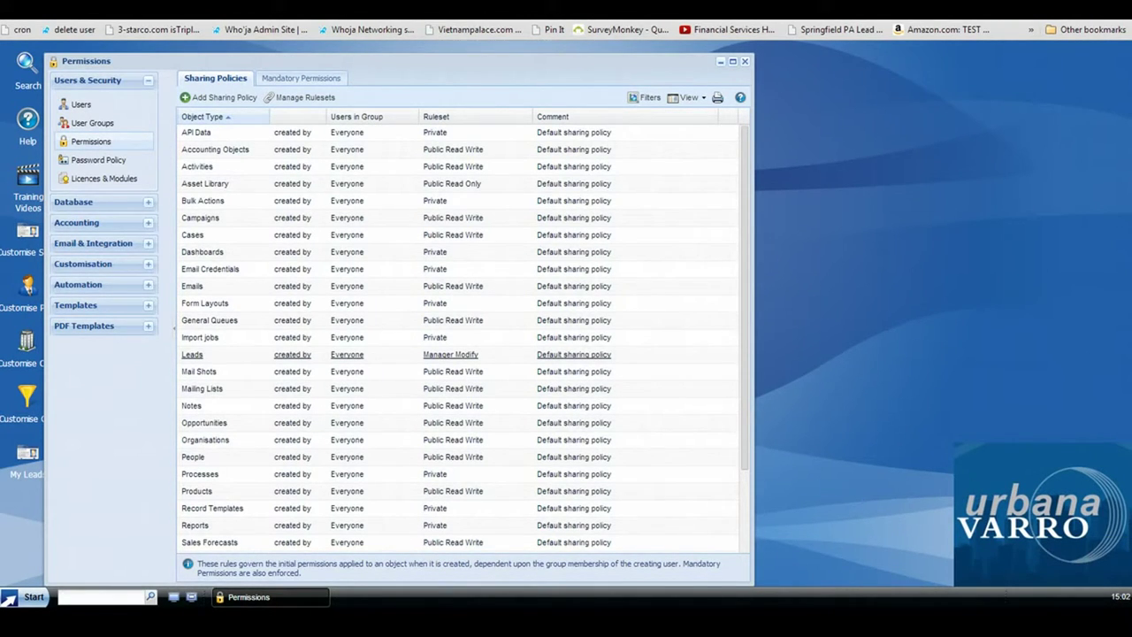
Review the Leads sharing policy and the rules of the Manager Modify ruleset, closing each without changes
left_click(192, 354)
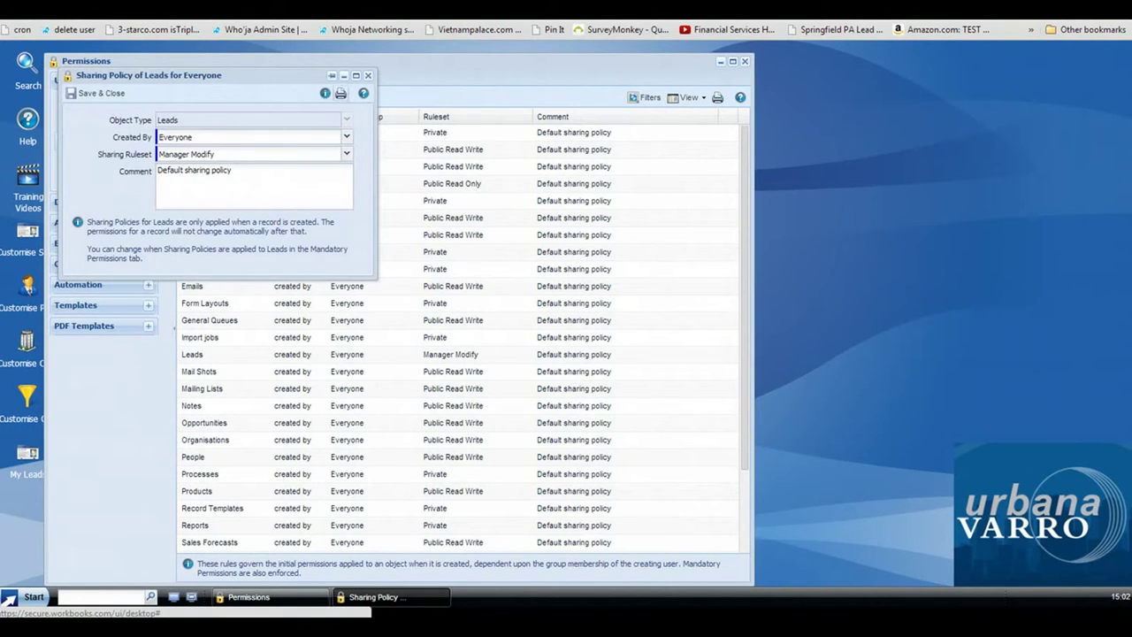
left_click(368, 75)
left_click(297, 98)
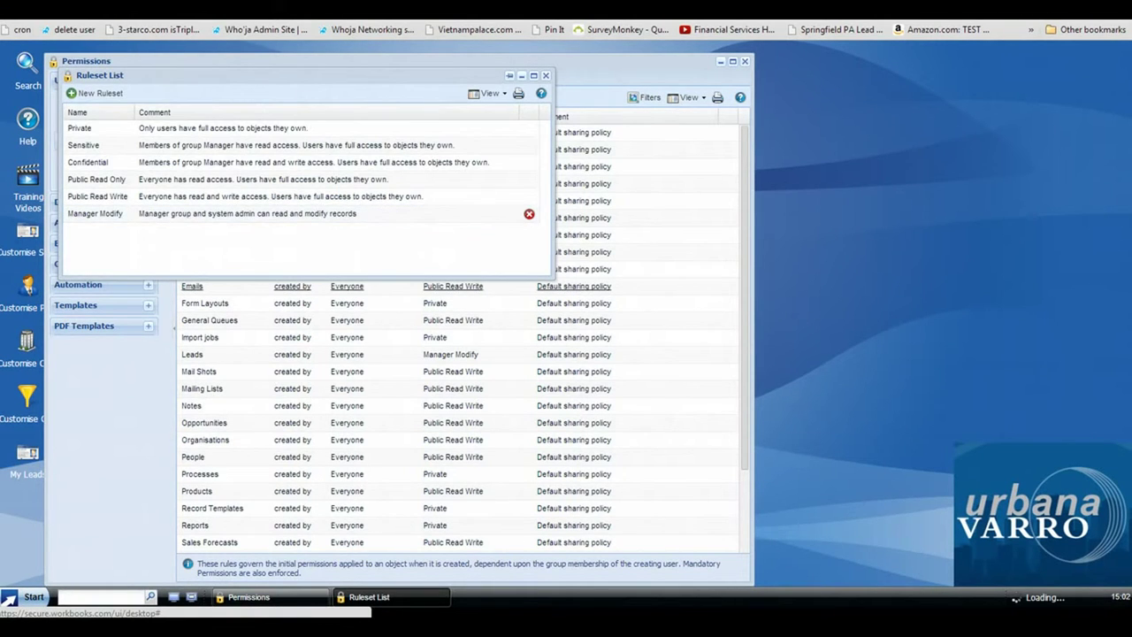
left_click(94, 213)
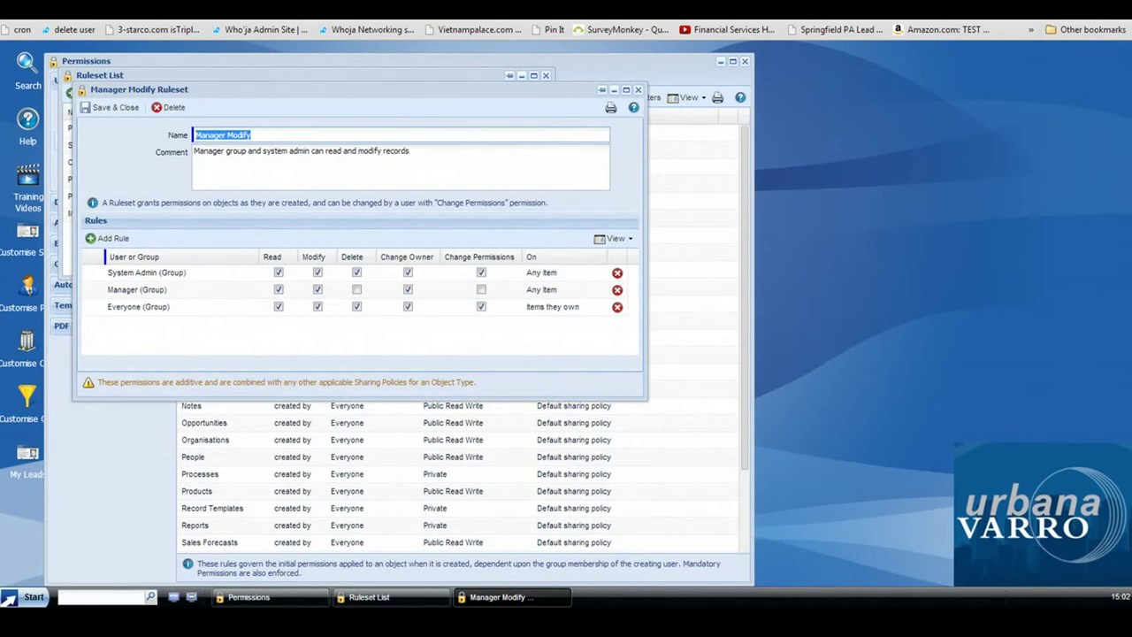
left_click(638, 89)
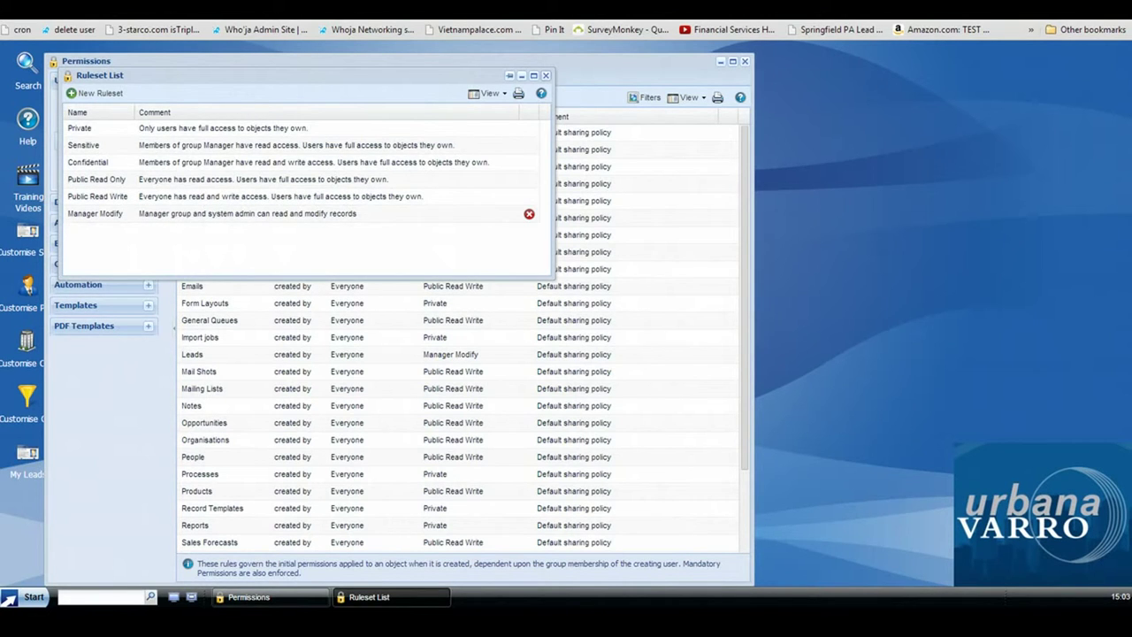
left_click(545, 76)
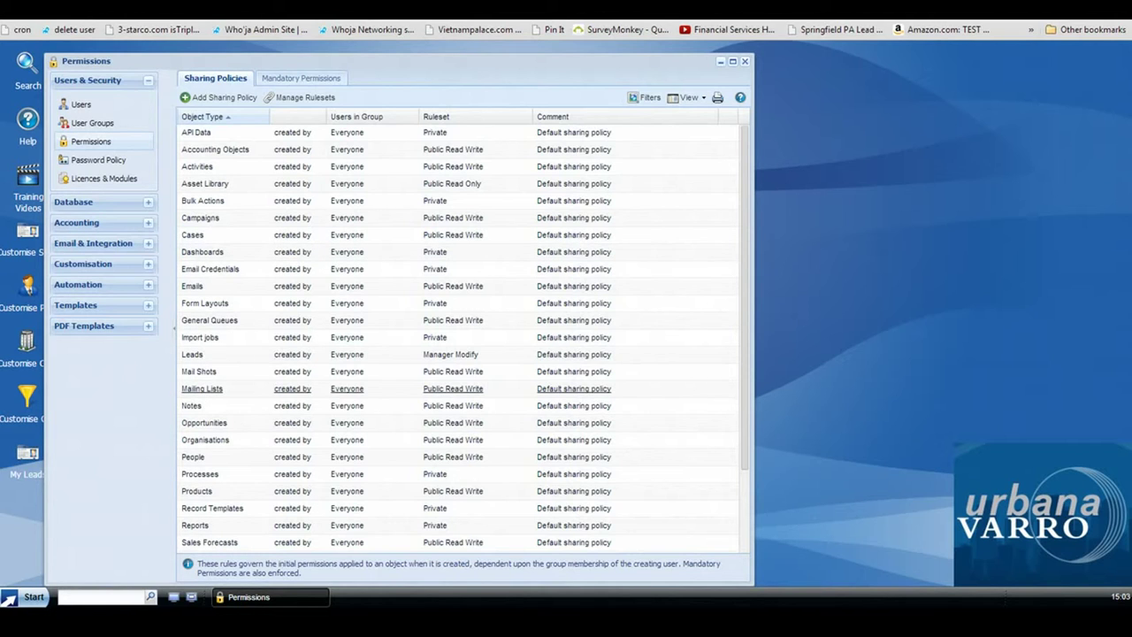
Review the Leads mandatory policy and its options for applying sharing policies, close it without changes, and return to the sharing policies
left_click(301, 78)
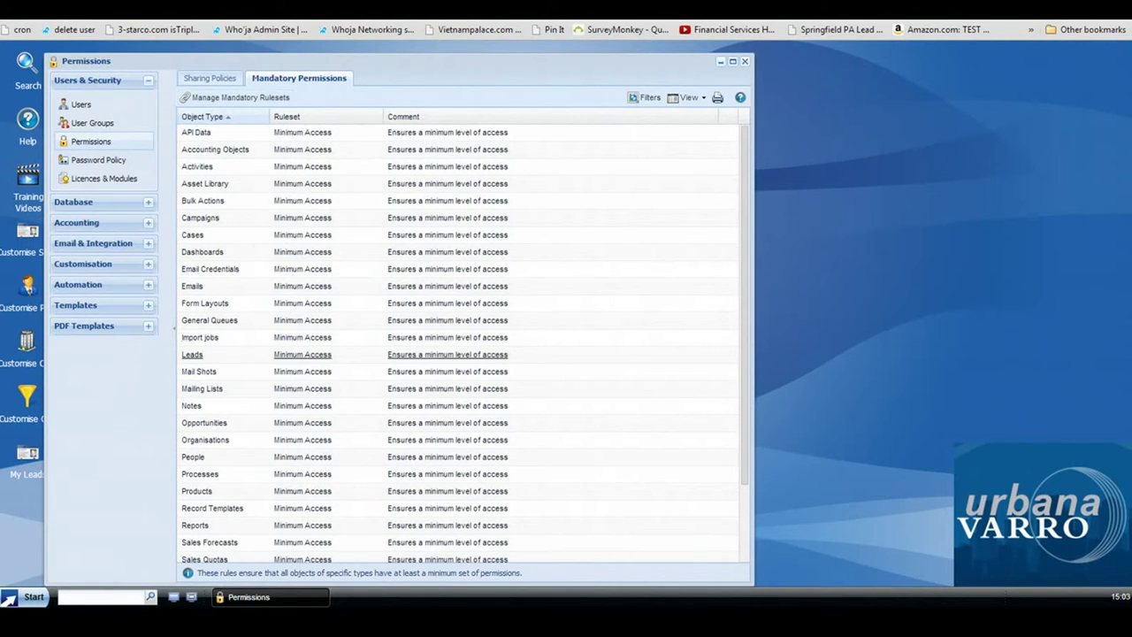
left_click(192, 354)
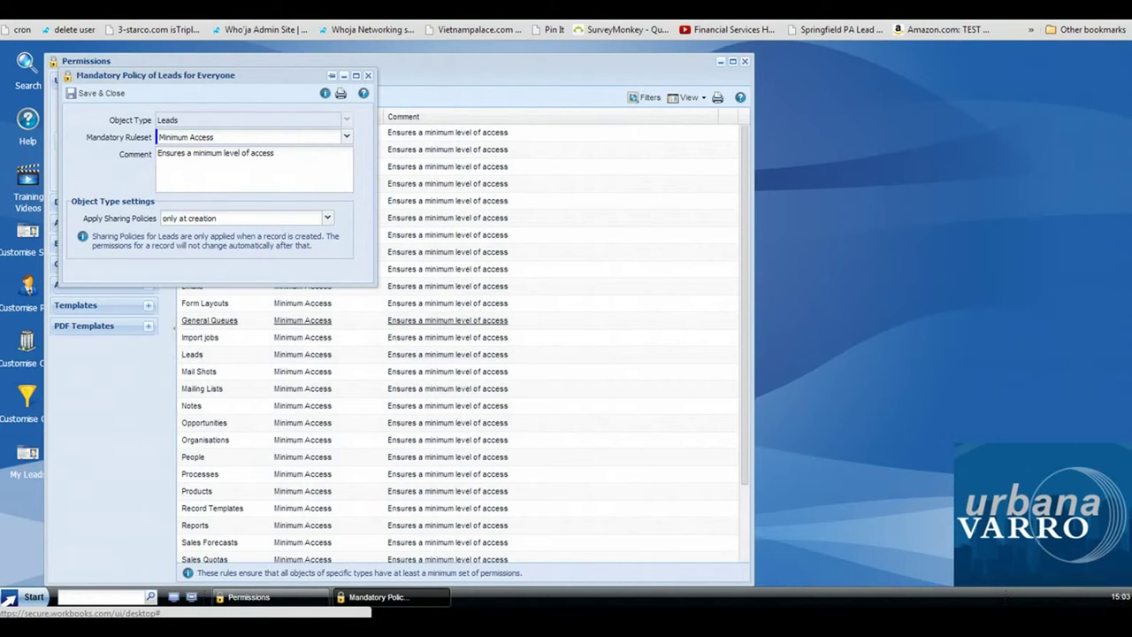
left_click(248, 136)
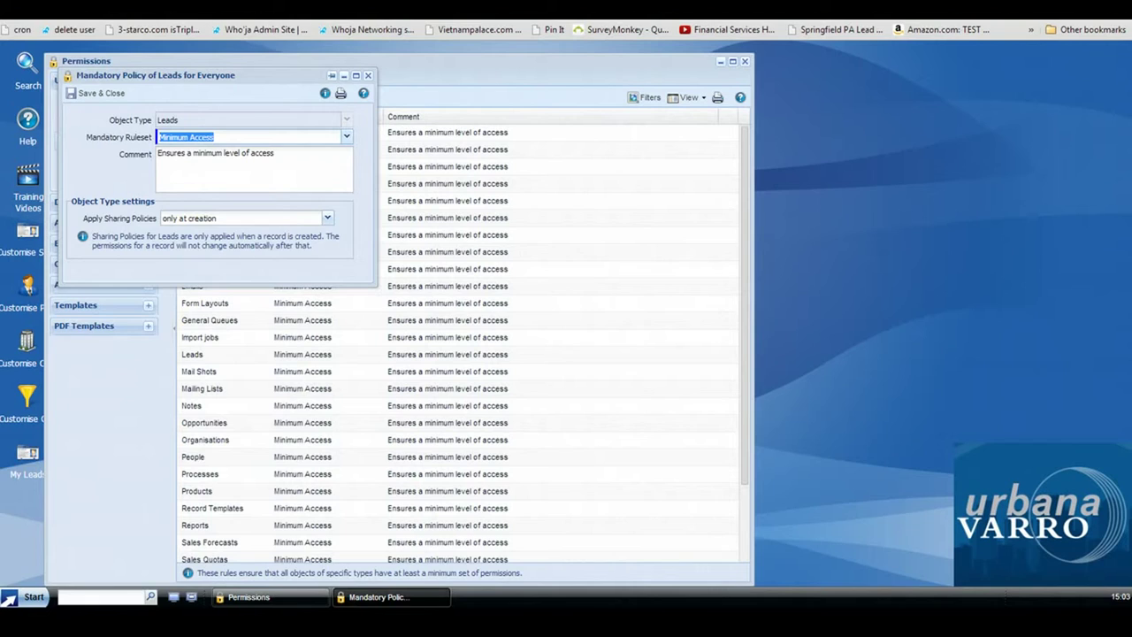
left_click(328, 218)
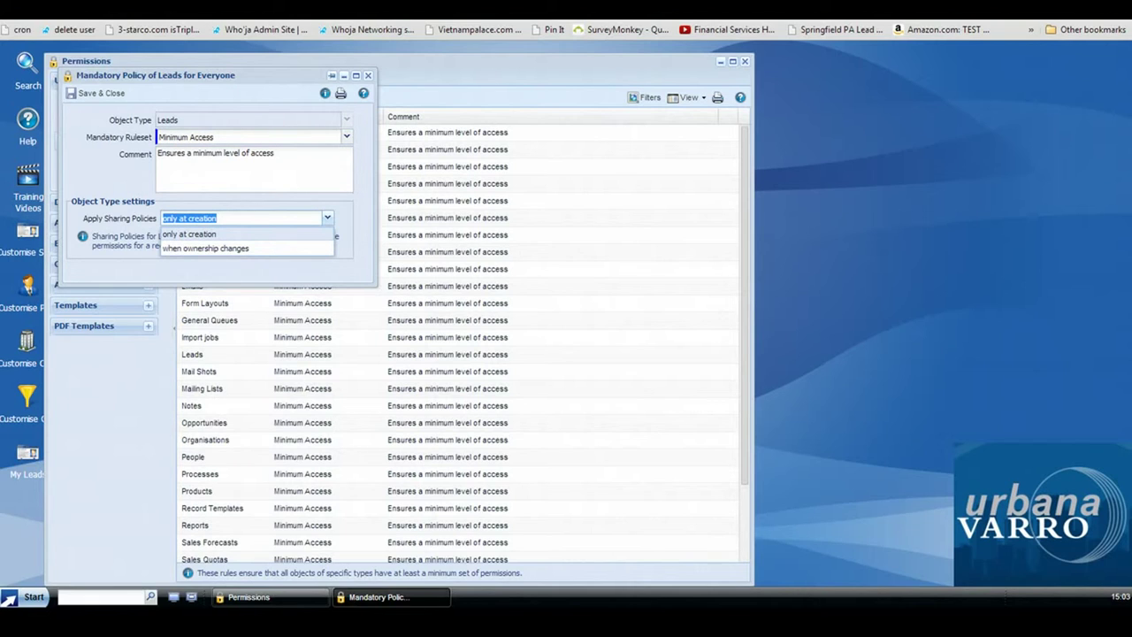
key("Escape")
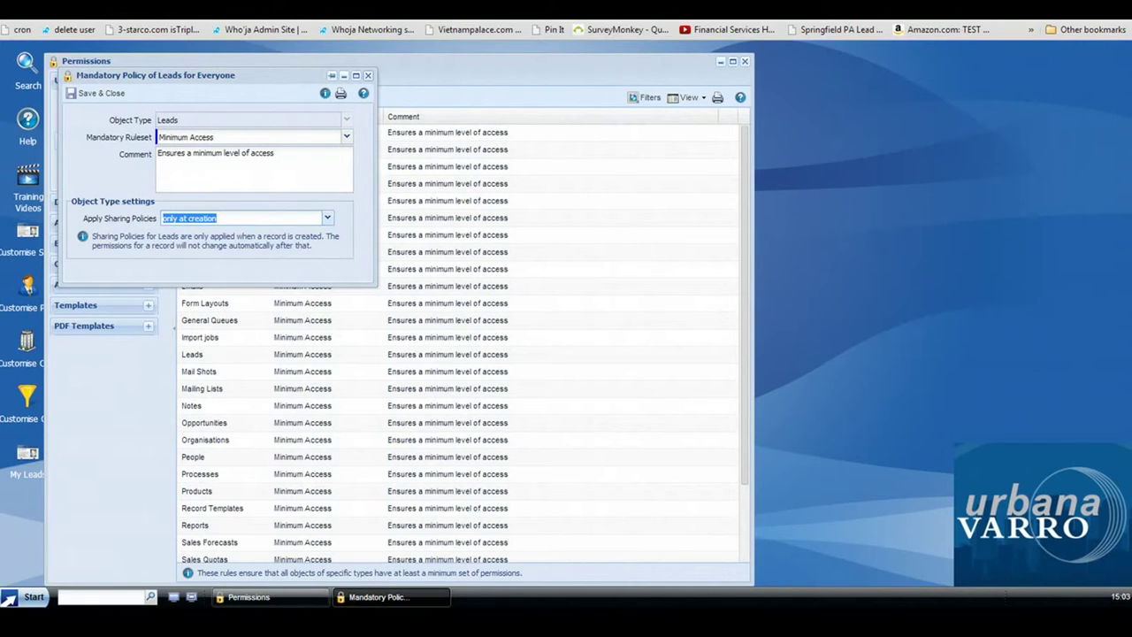
left_click(368, 76)
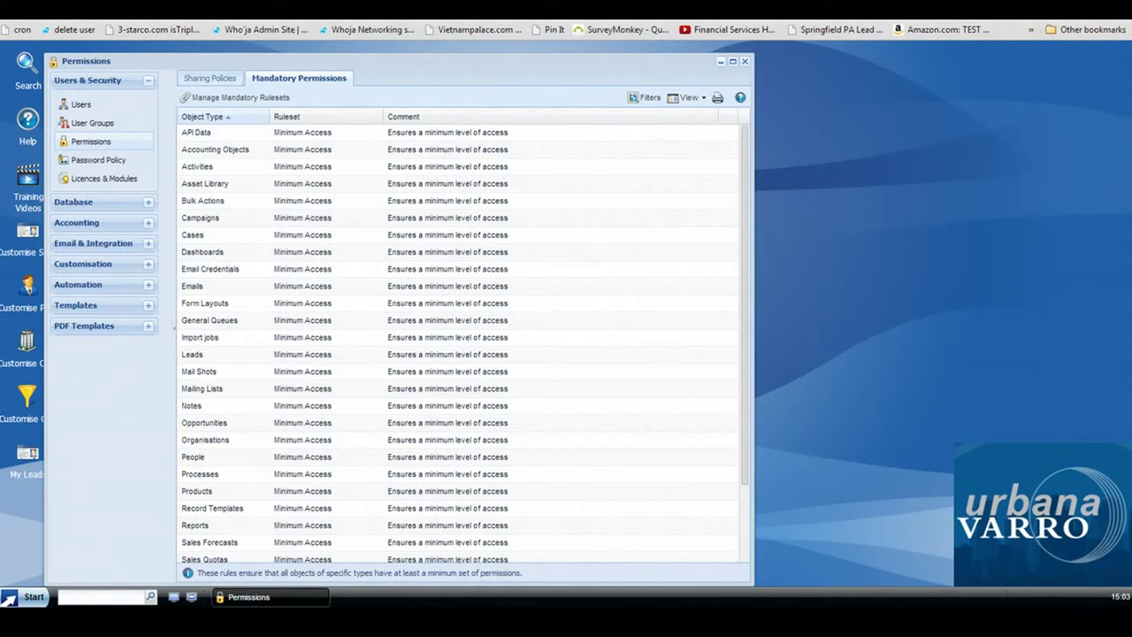
left_click(210, 78)
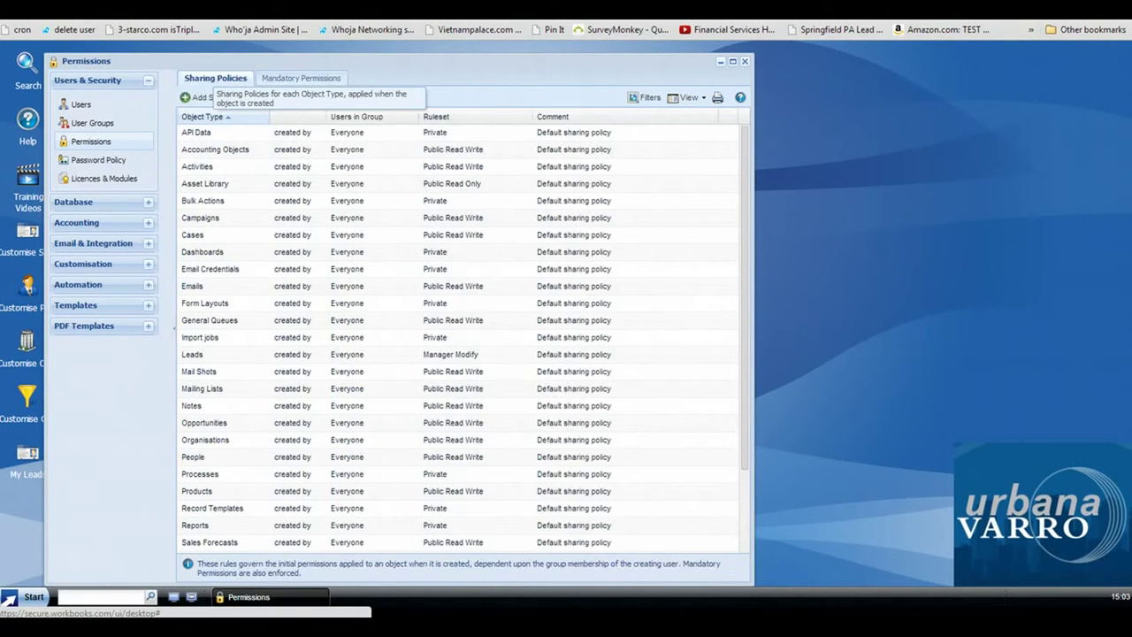
Start a new Sales Leads import that reuses the mappings from the previous import dated Tue 18 Feb 2014 15:19:12
left_click(33, 597)
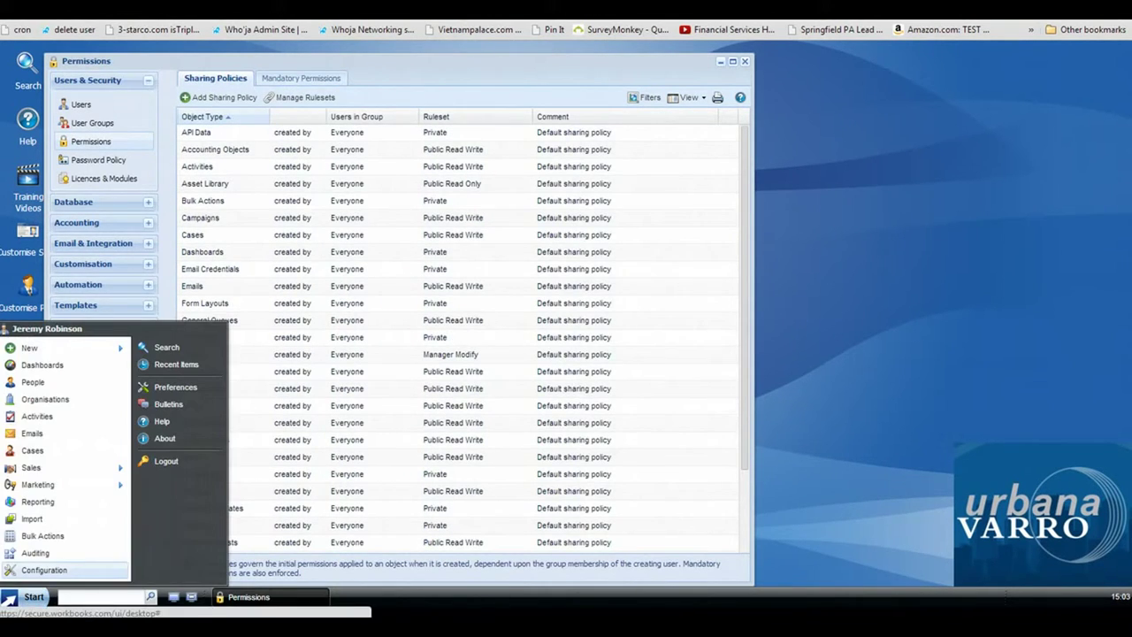
left_click(32, 518)
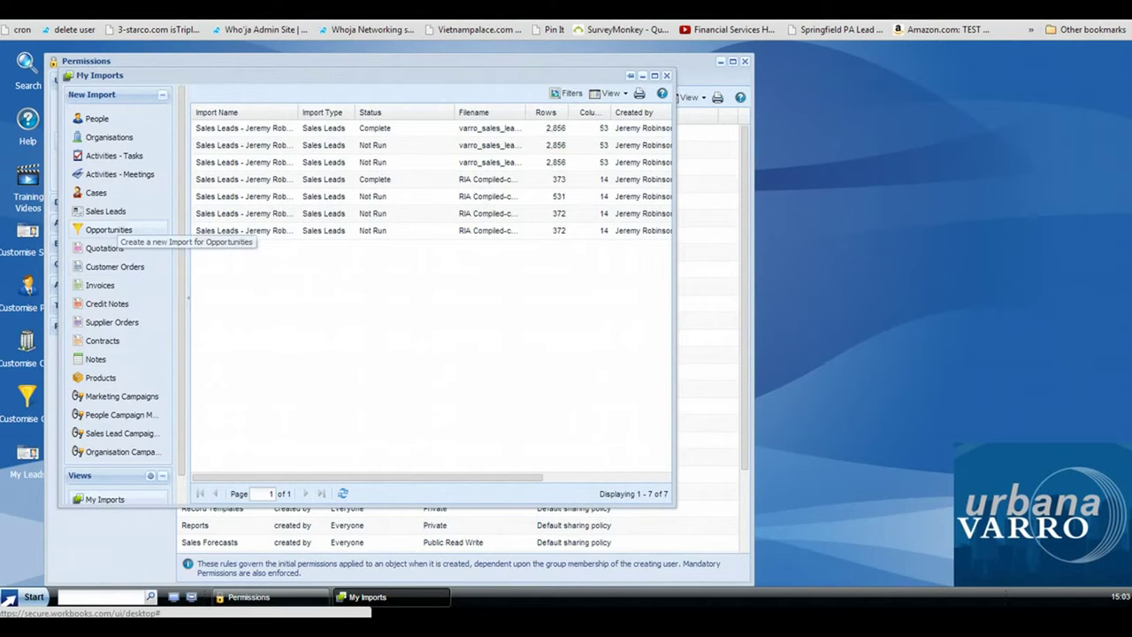
left_click(105, 212)
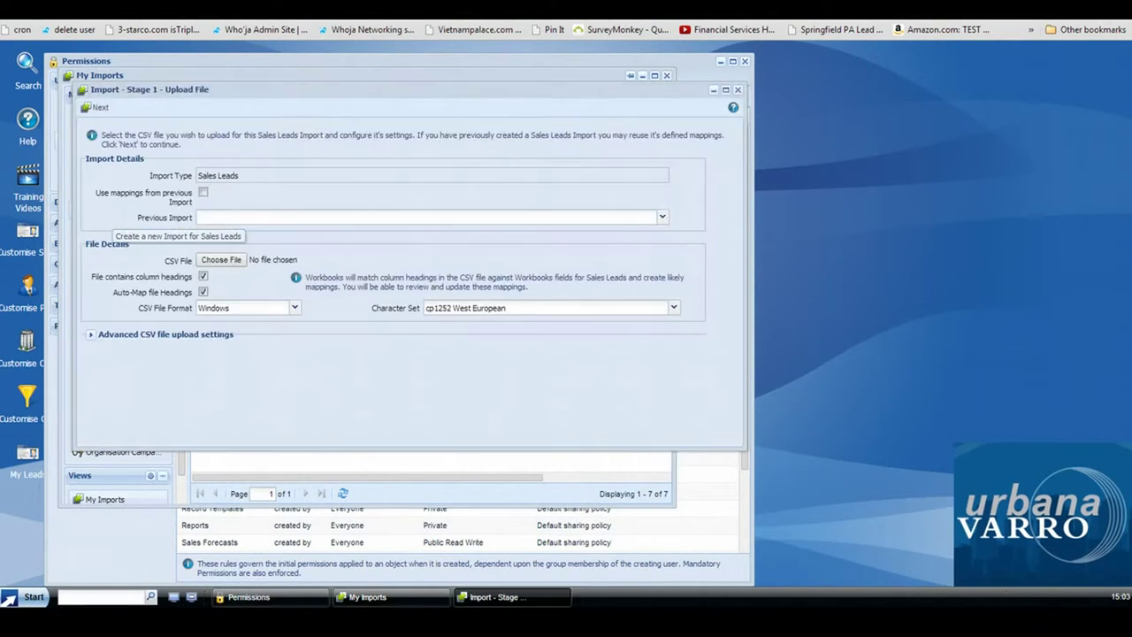
left_click(202, 192)
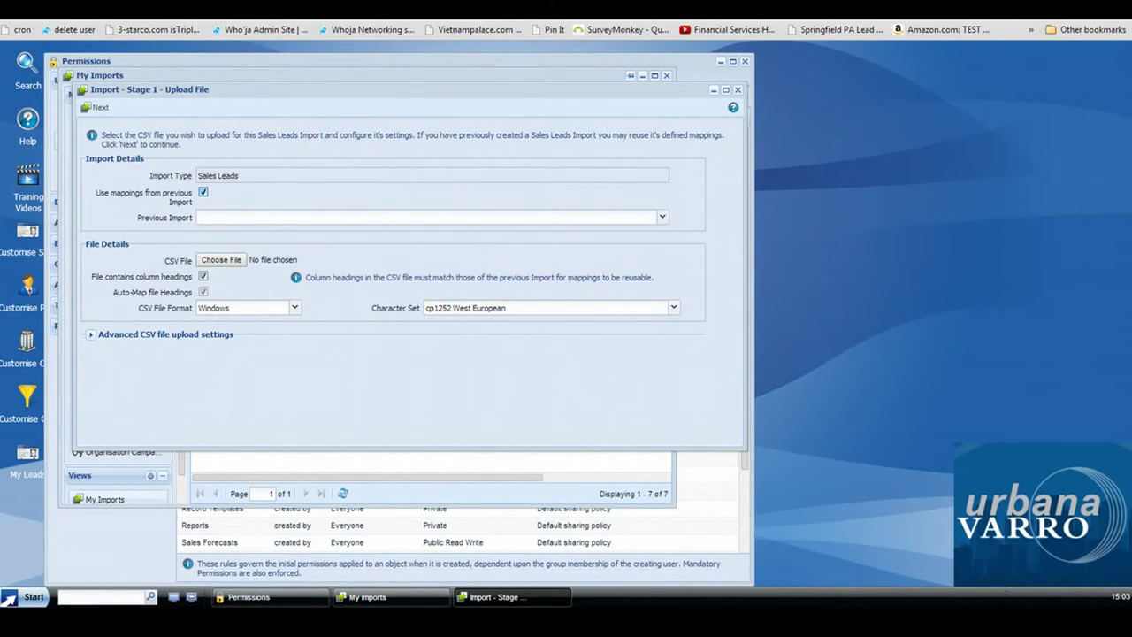
left_click(663, 217)
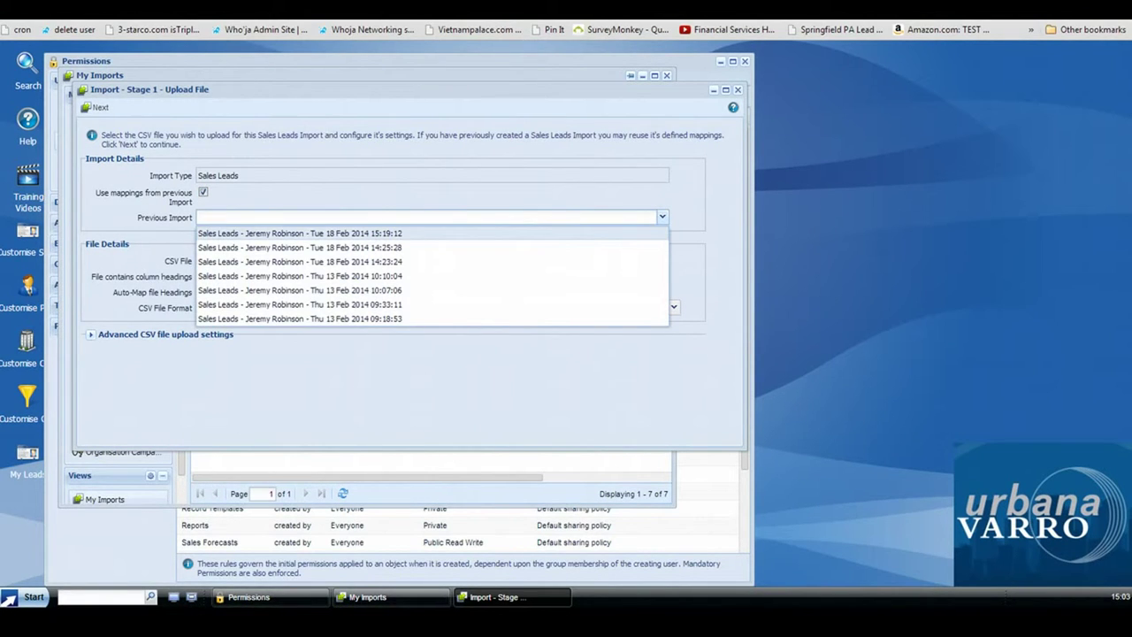
left_click(300, 233)
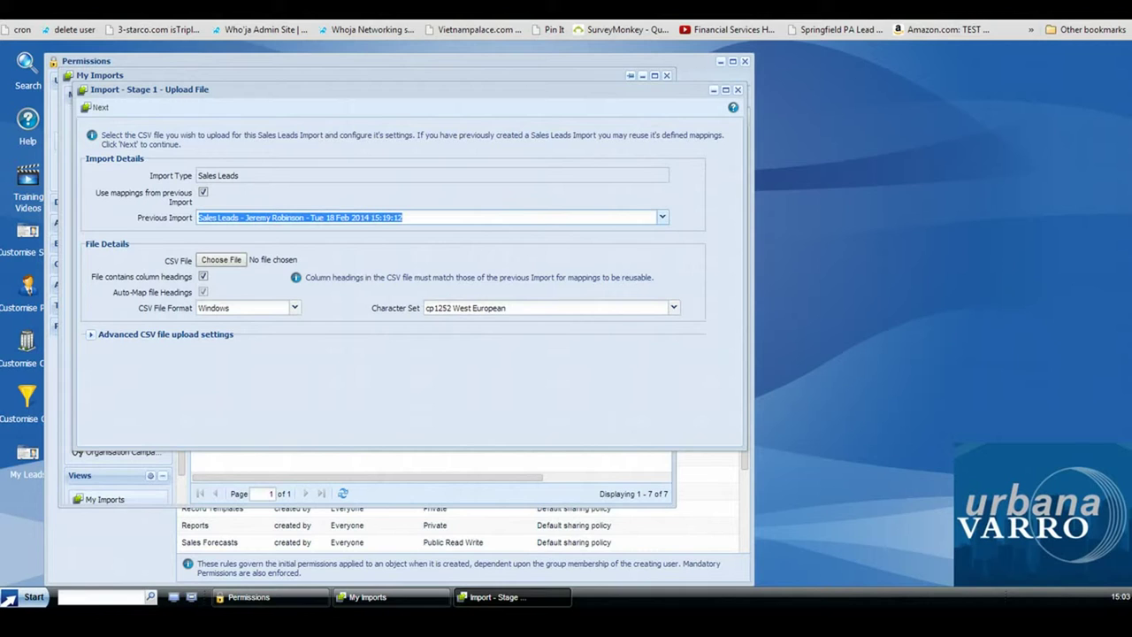
Choose varro_sales_leads_2.csv as the CSV file and move the import window aside to compare it with the filenames of earlier imports
left_click(222, 259)
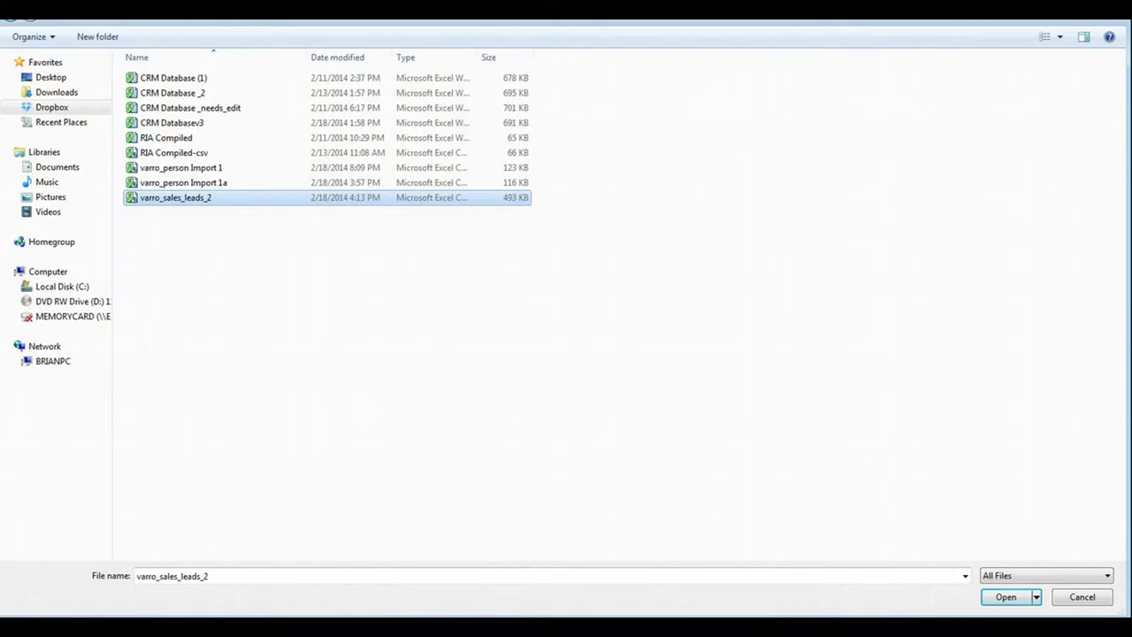
key("Return")
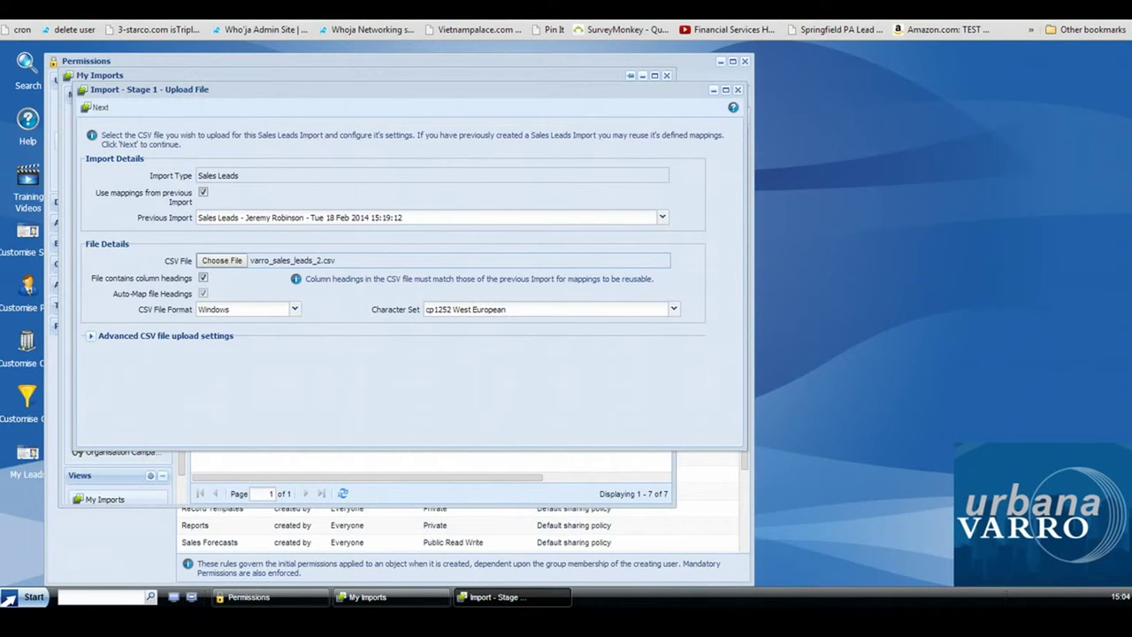
left_click_drag(409, 89, 803, 269)
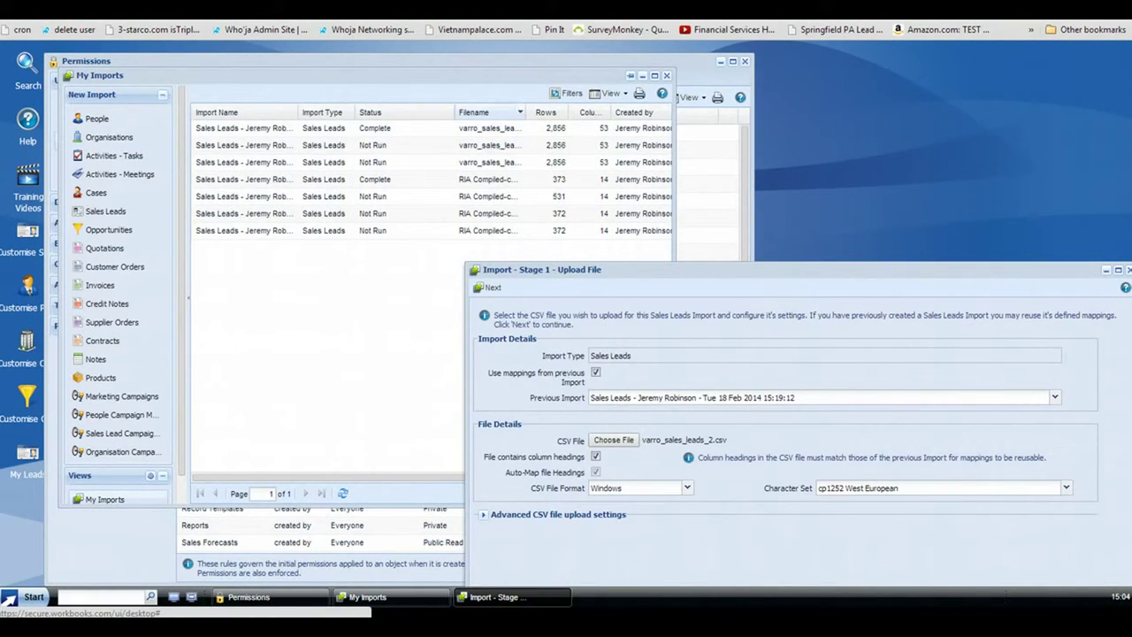
left_click_drag(531, 112, 594, 112)
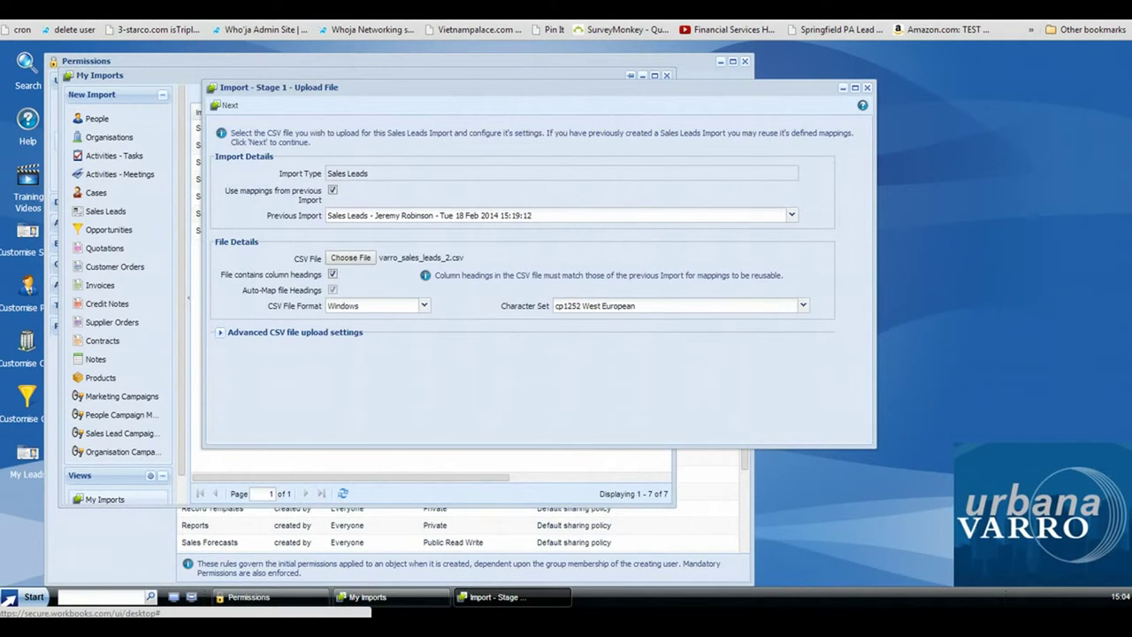
Upload the CSV file, accept the reused field mappings and the existing record matching settings, and run the Sales Leads import
left_click(225, 104)
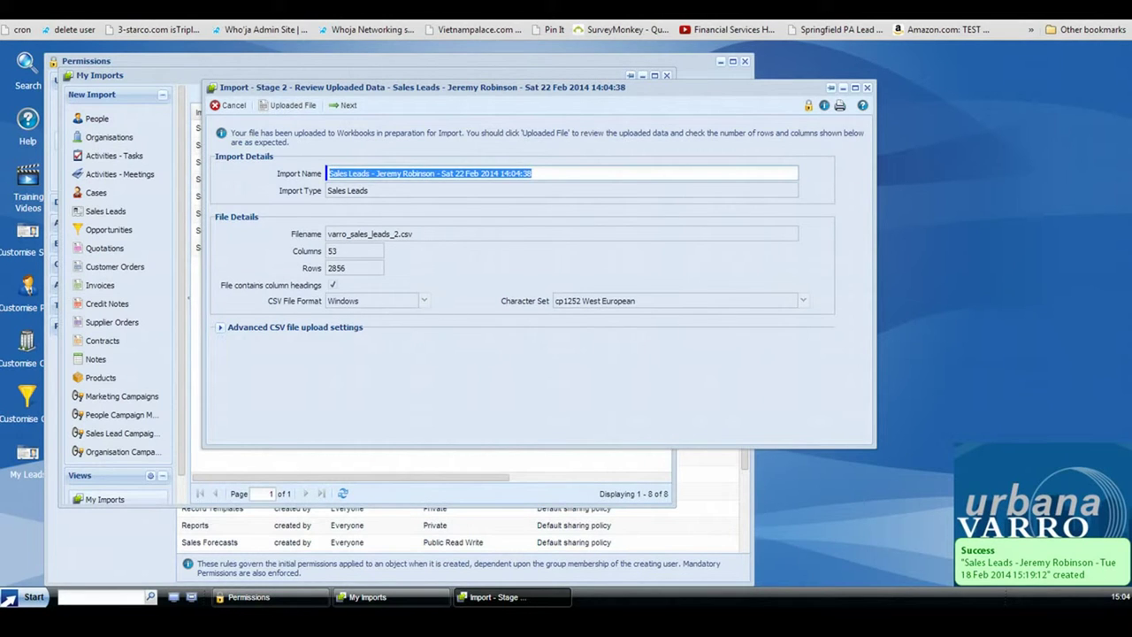
left_click(344, 105)
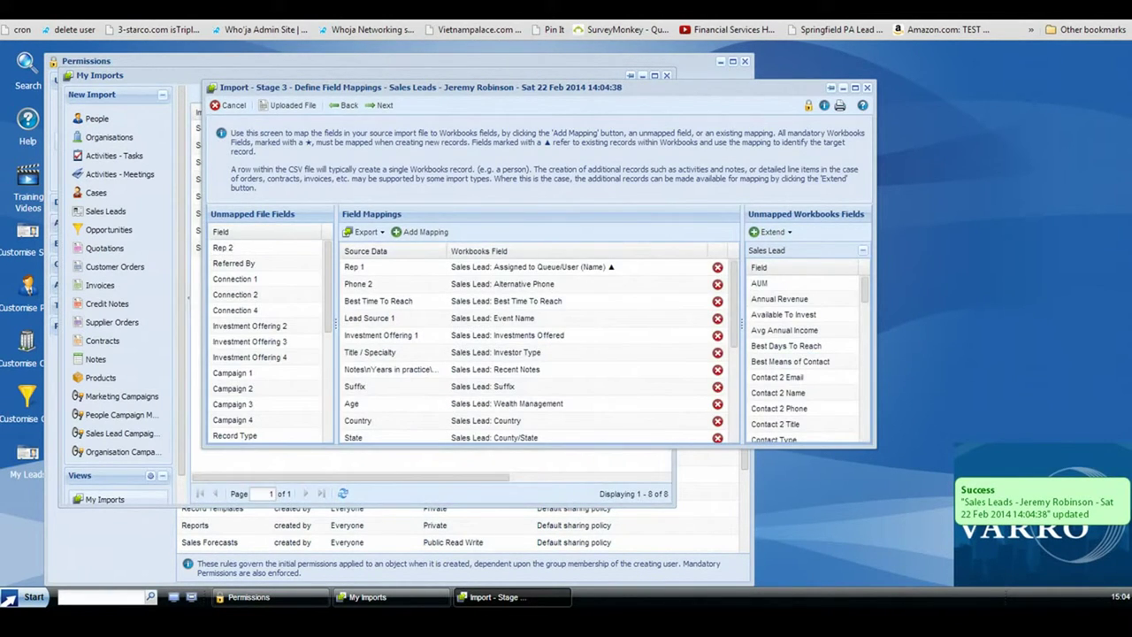
left_click(379, 105)
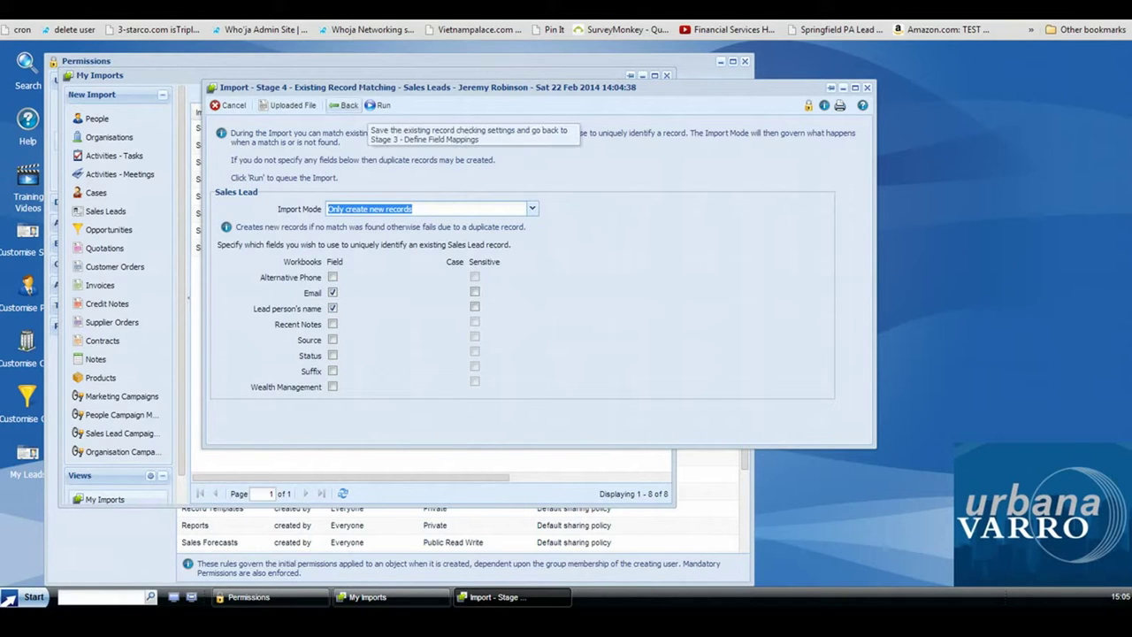
left_click(379, 105)
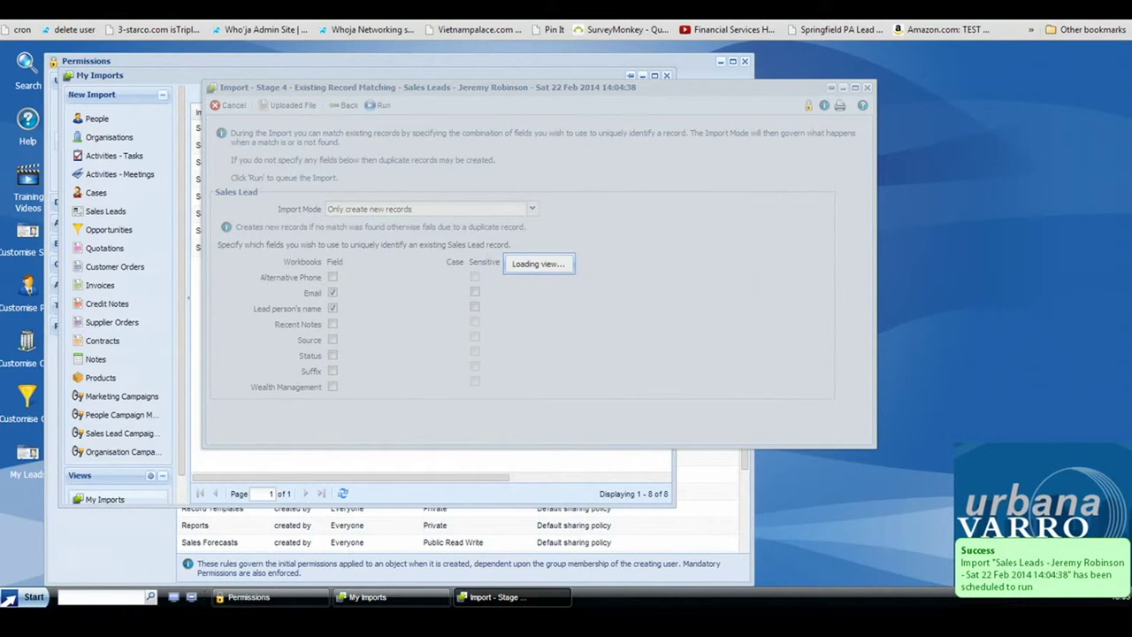